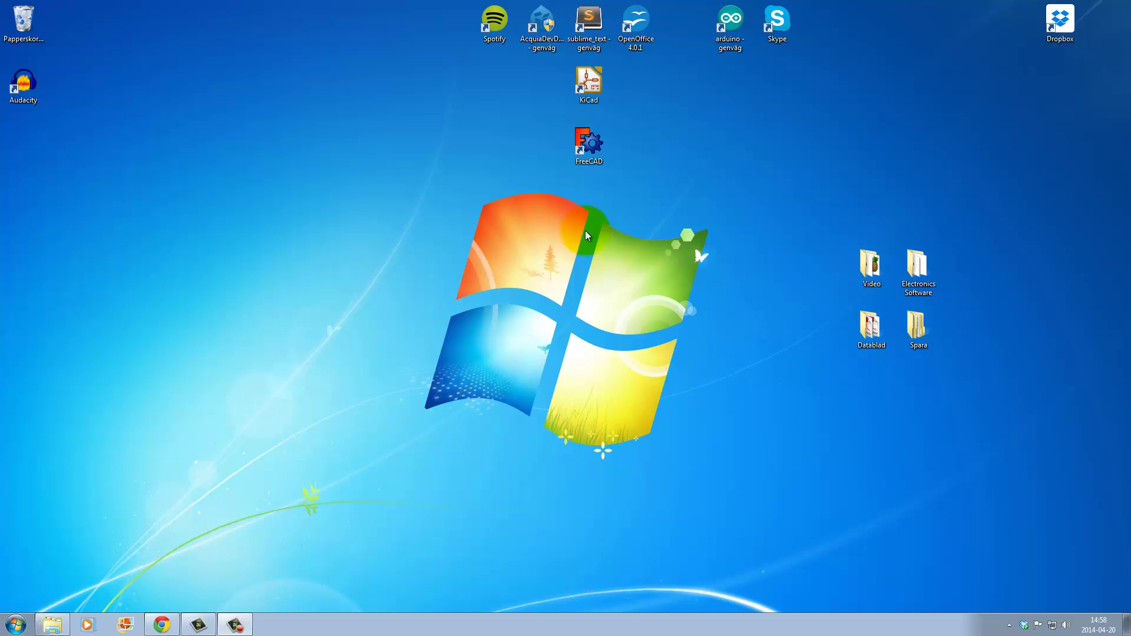
# Launch KiCad and open switch.kicad_pcb in Pcbnew, zooming to view the LEDproject board.
pyautogui.doubleClick(588, 87)
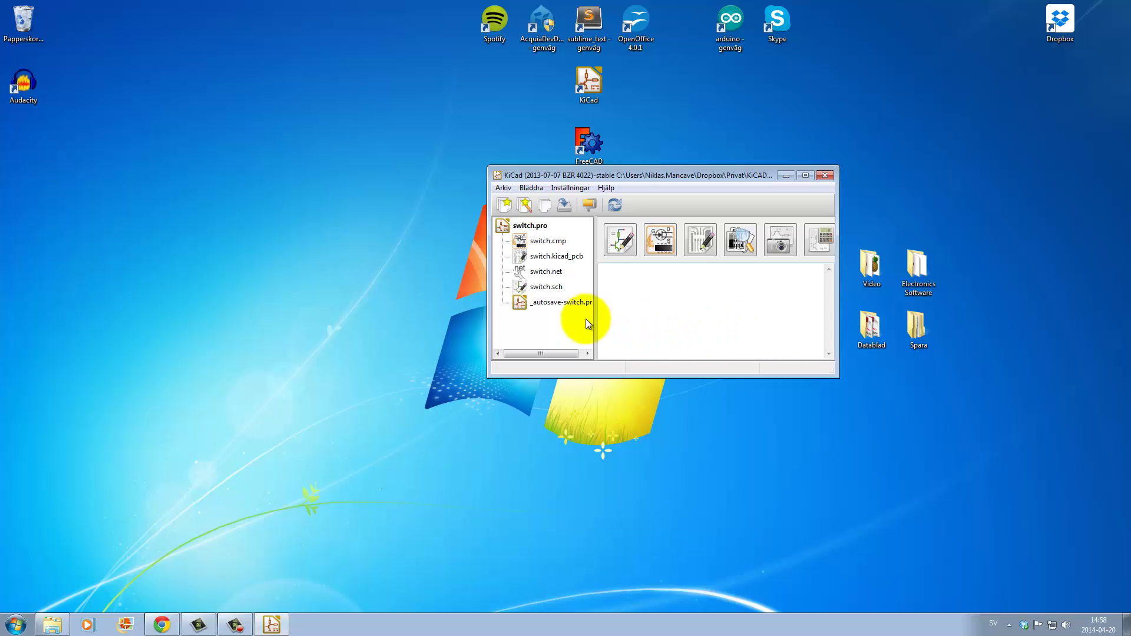
pyautogui.doubleClick(556, 258)
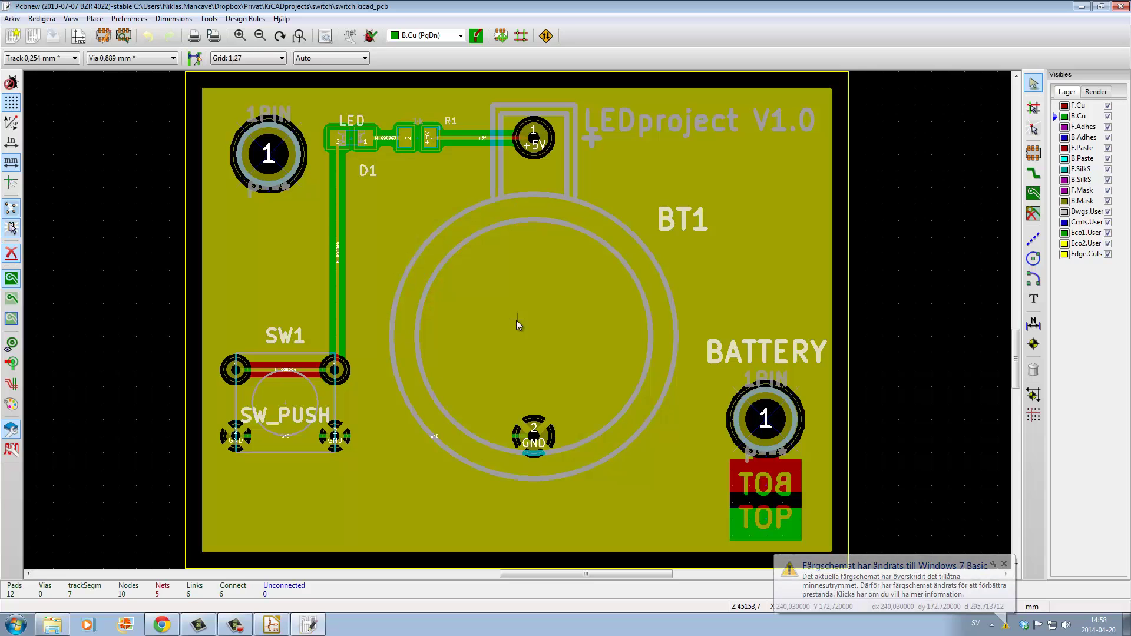
pyautogui.scroll(-1, 516, 320)
pyautogui.scroll(2, 516, 320)
pyautogui.scroll(-3, 516, 320)
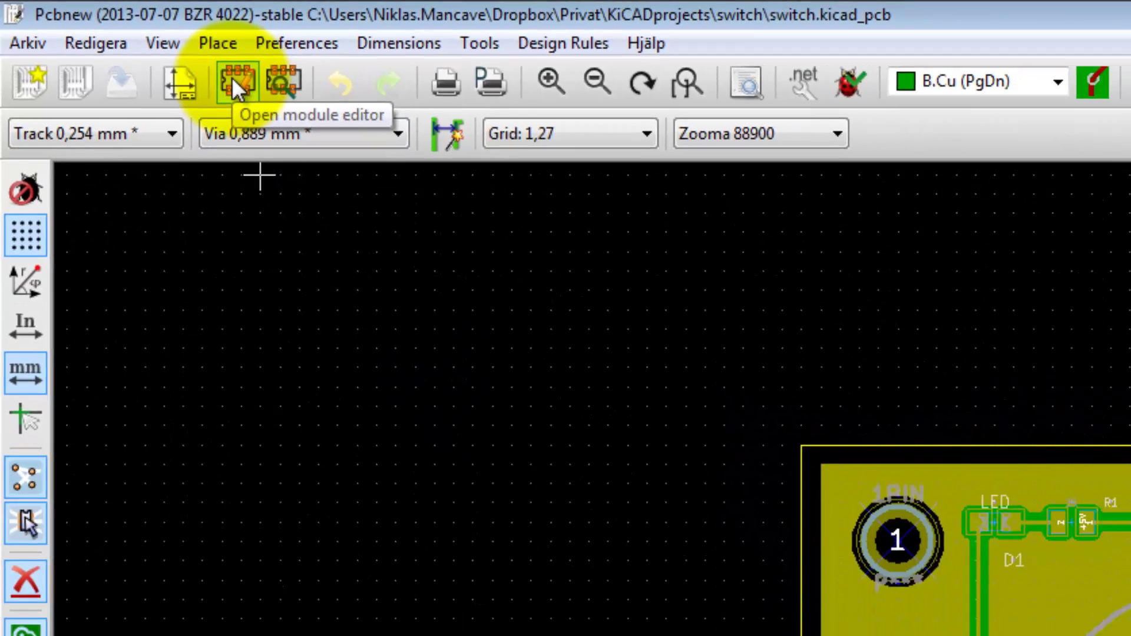
# Open the footprint editor and bring up the Select Active Library list.
pyautogui.click(300, 105)
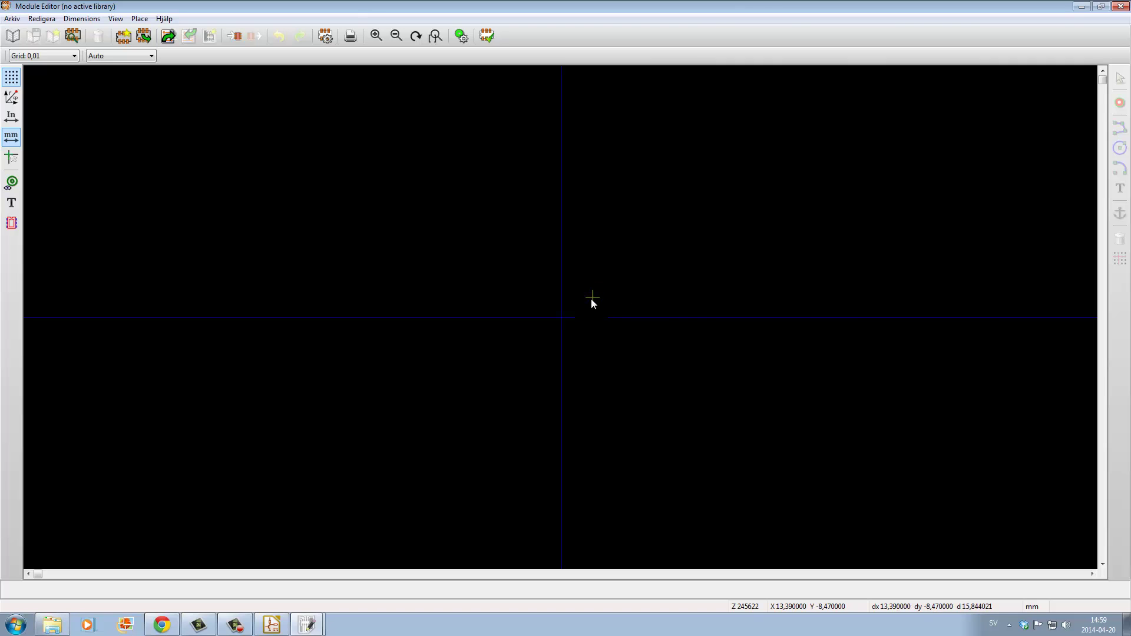
pyautogui.click(20, 36)
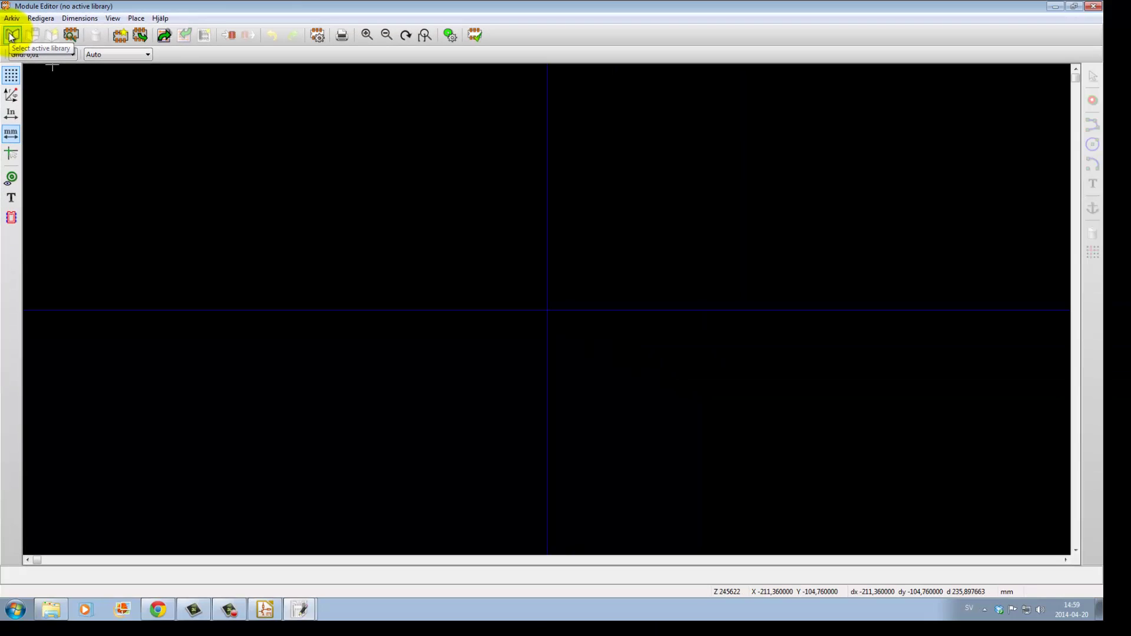
pyautogui.click(11, 36)
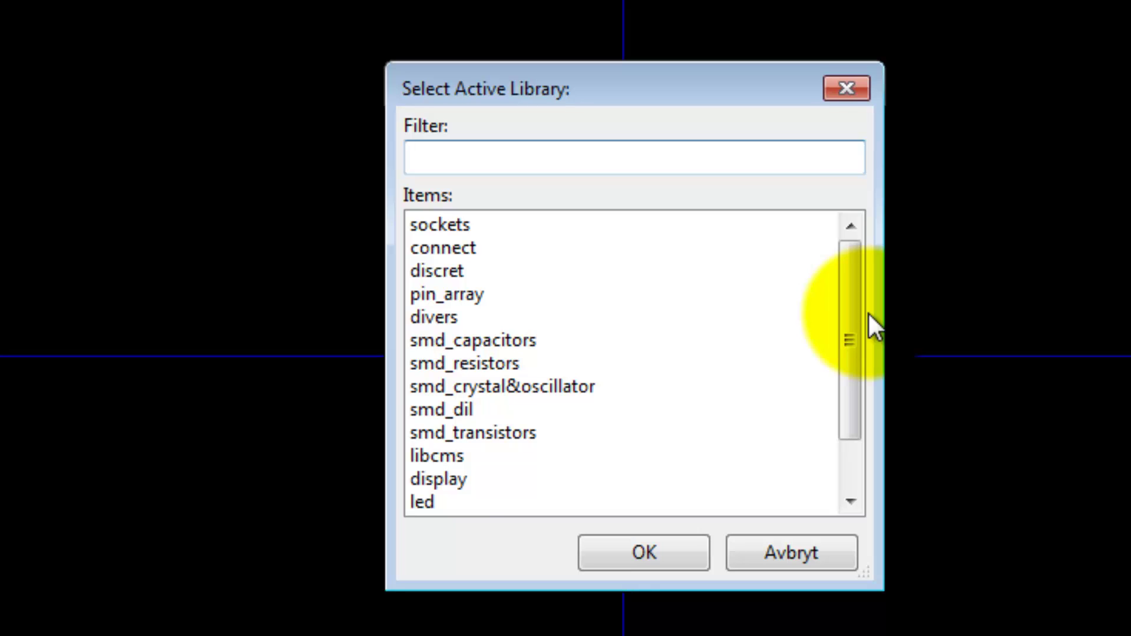
# Browse the libraries valves, dip_sockets, smd_crystal&oscillator, divers and sockets in the list.
pyautogui.scroll(-1, 868, 315)
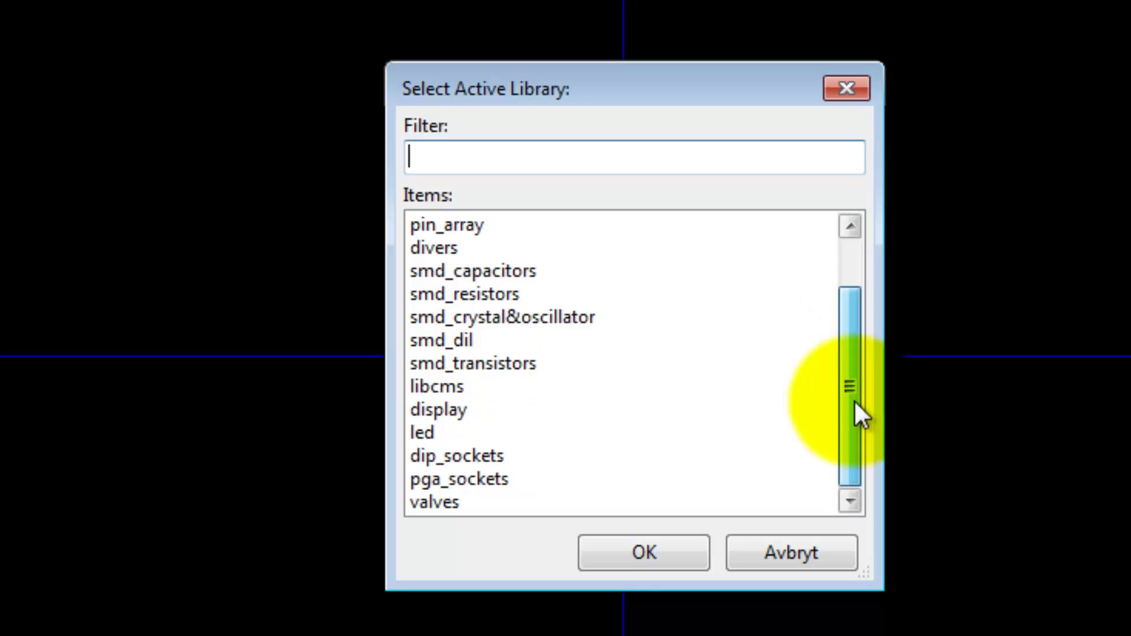
pyautogui.click(457, 500)
pyautogui.click(458, 456)
pyautogui.click(447, 317)
pyautogui.click(446, 250)
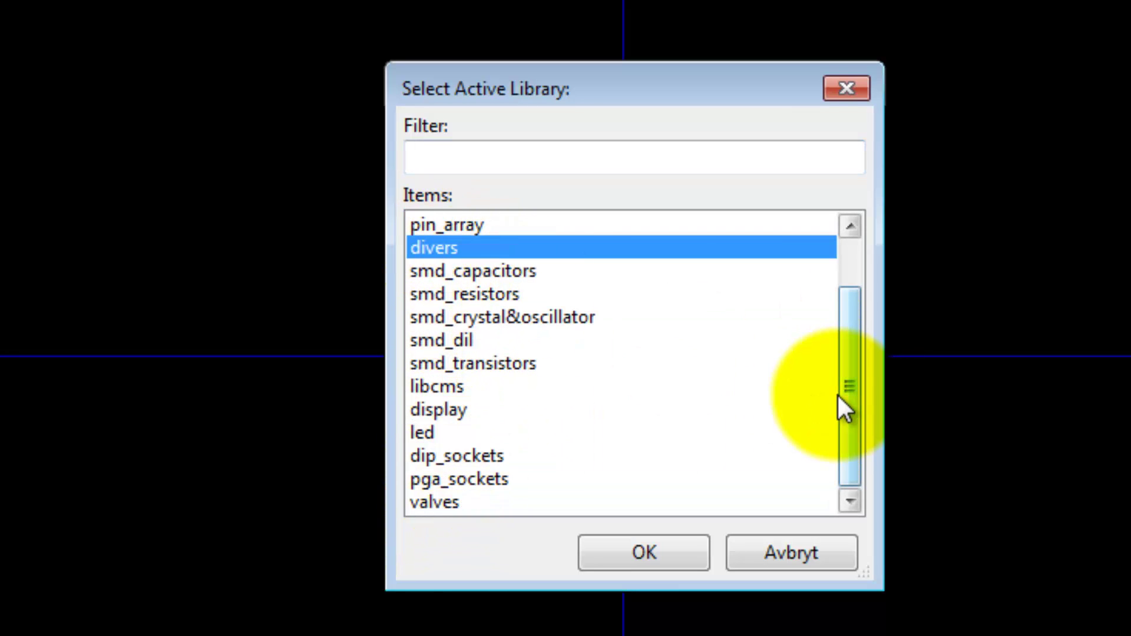
pyautogui.moveTo(845, 393); pyautogui.dragTo(849, 247)
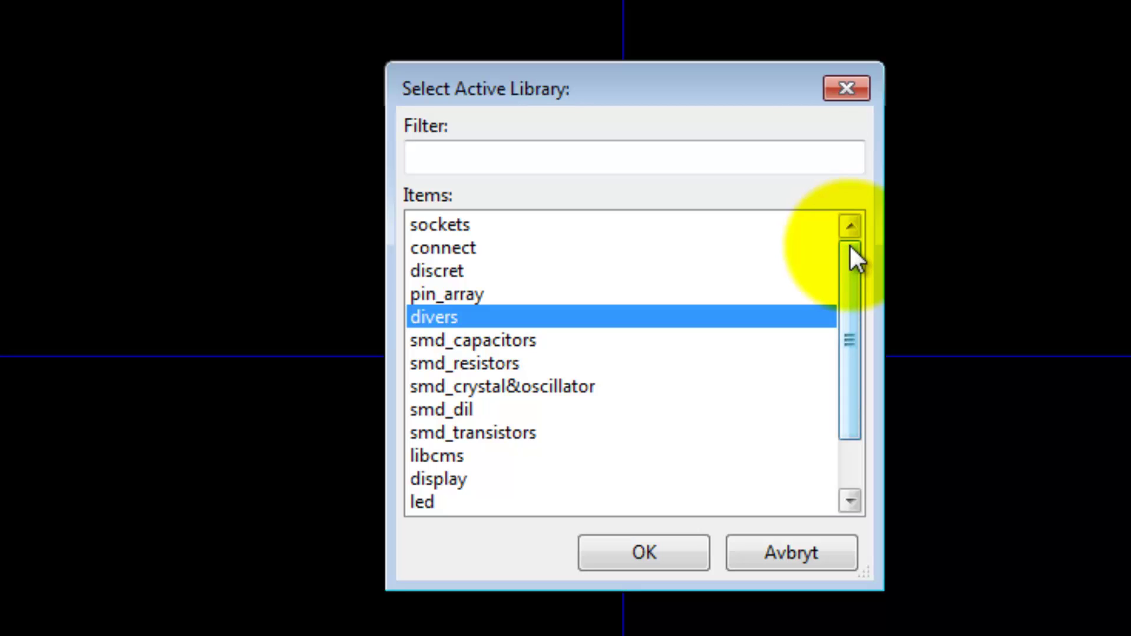
pyautogui.click(448, 225)
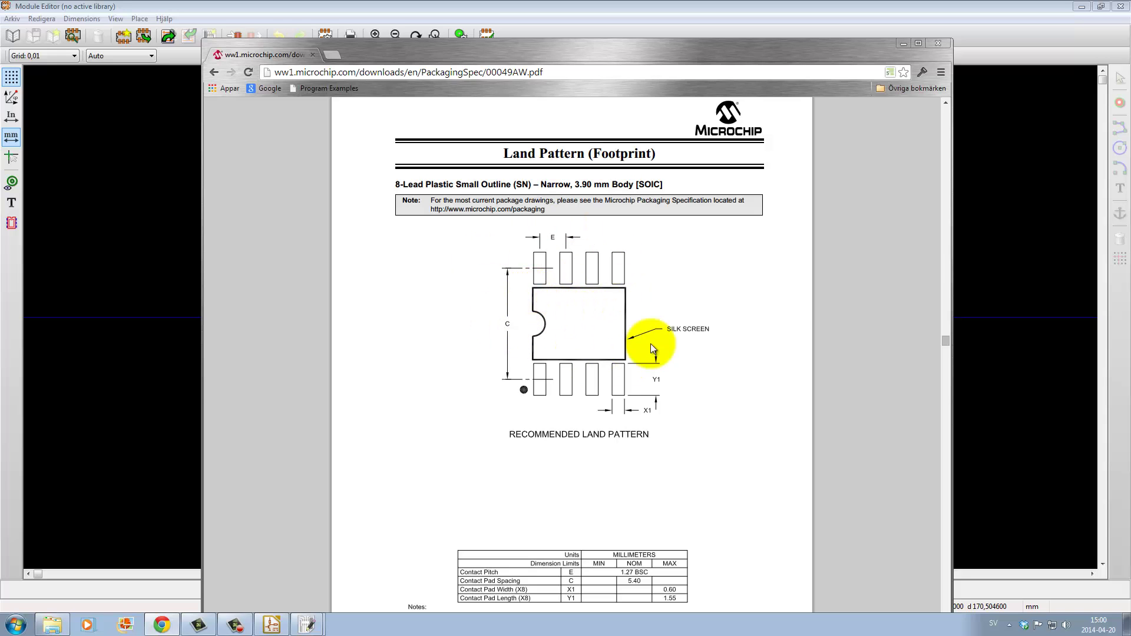
# Scroll the Microchip PDF to the 8-lead SOIC recommended land pattern page.
pyautogui.scroll(-1, 648, 357)
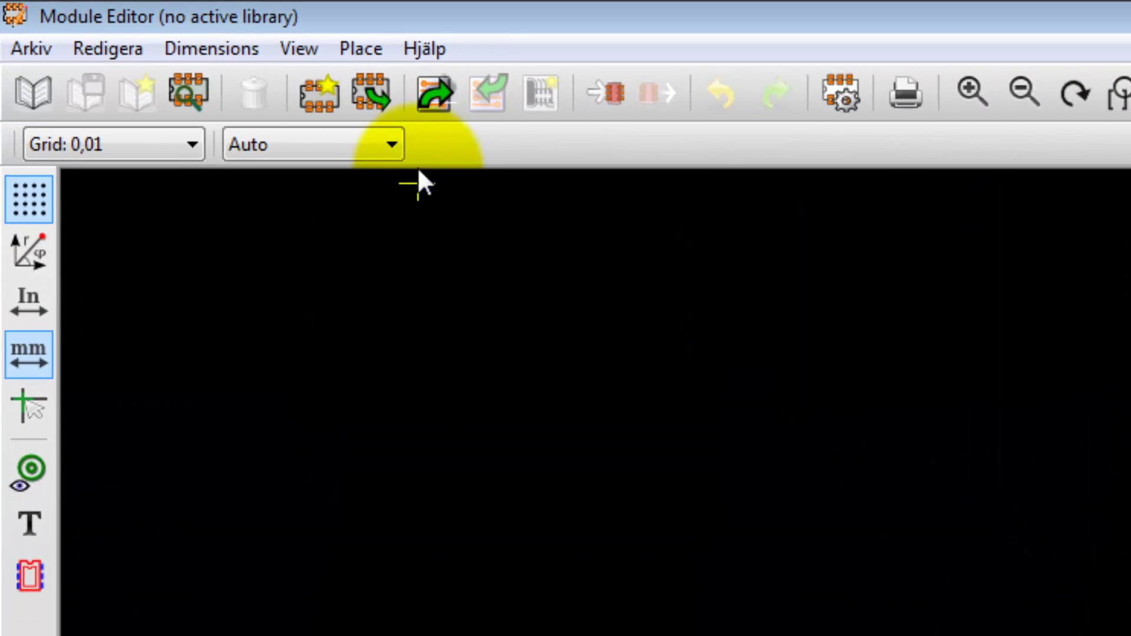
# Create a new footprint with module reference 'MySOICn', correcting a typo in the name.
pyautogui.click(310, 95)
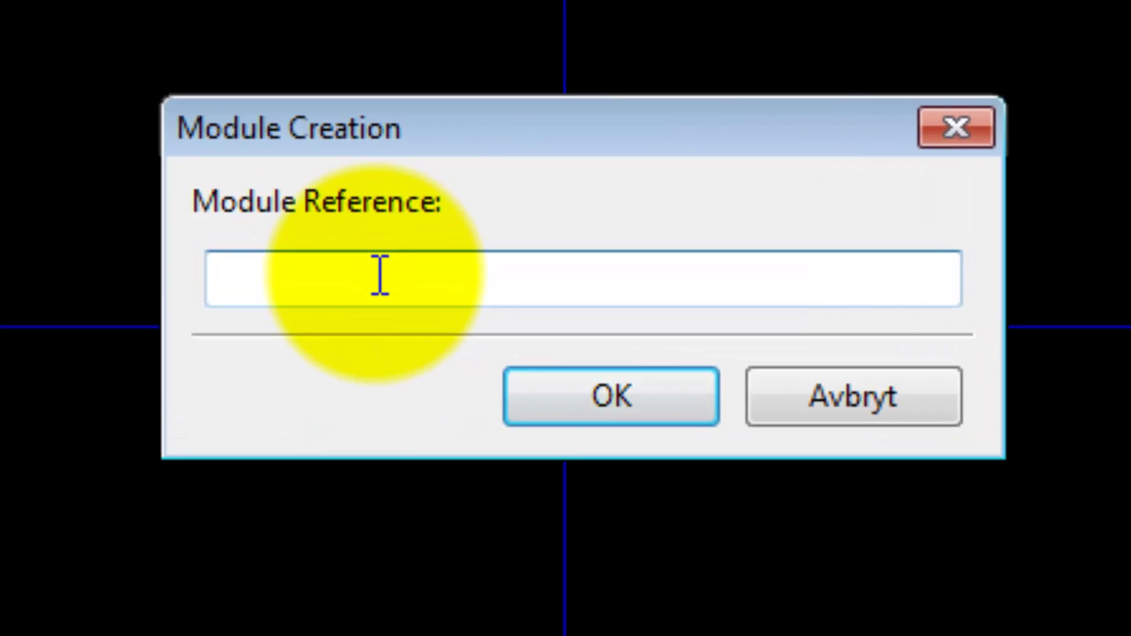
pyautogui.write('M')
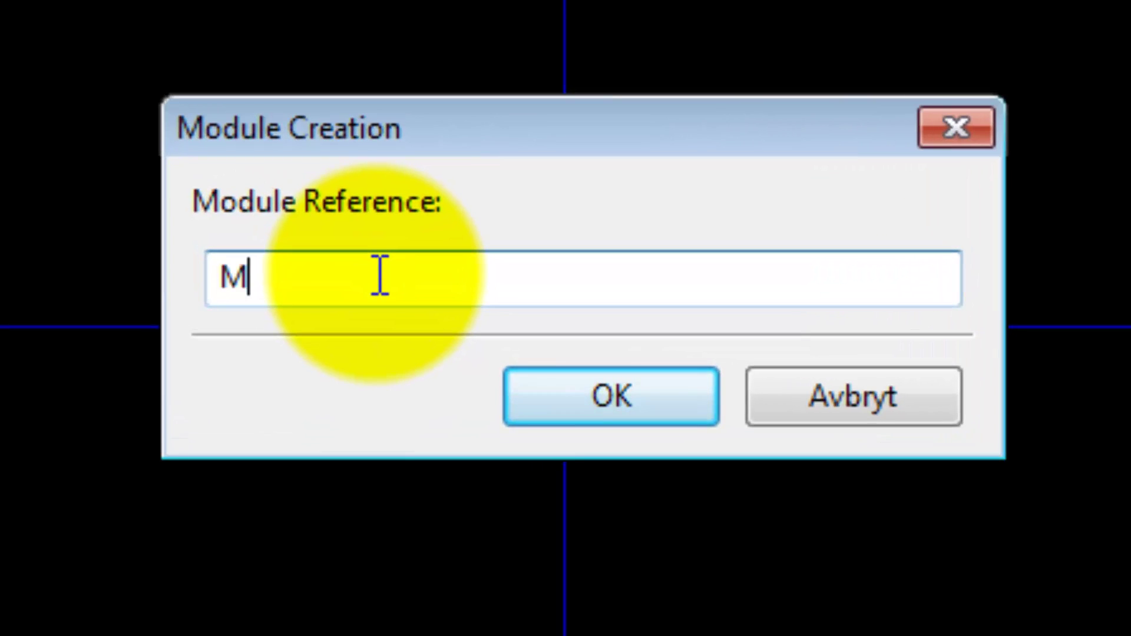
pyautogui.write('ySOC')
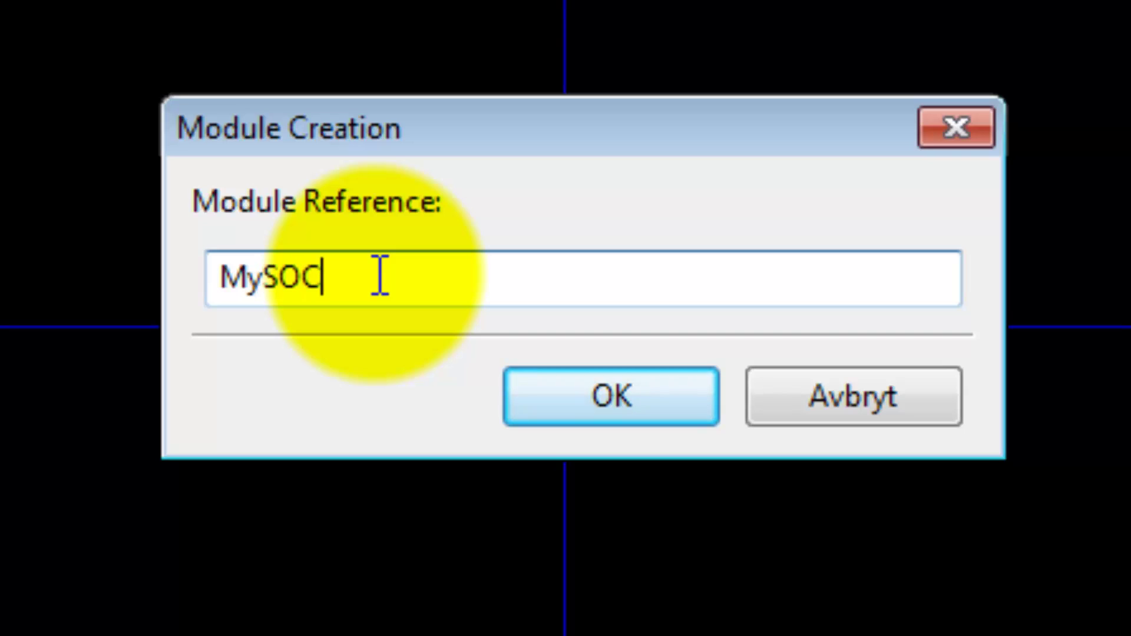
pyautogui.press('BackSpace')
pyautogui.write('IC')
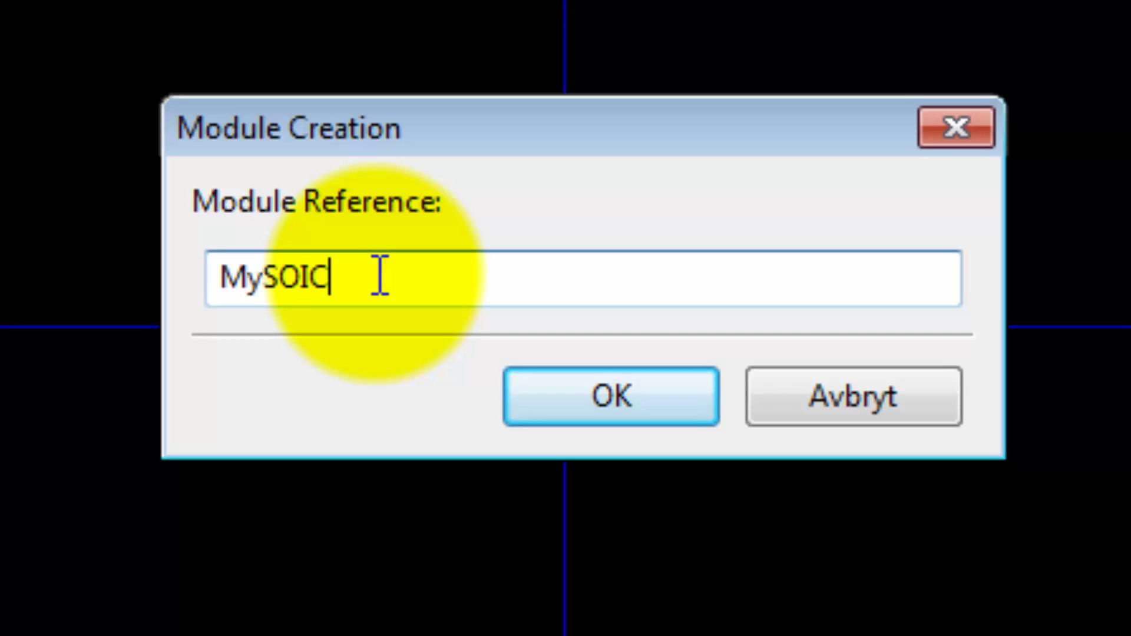
pyautogui.write('n')
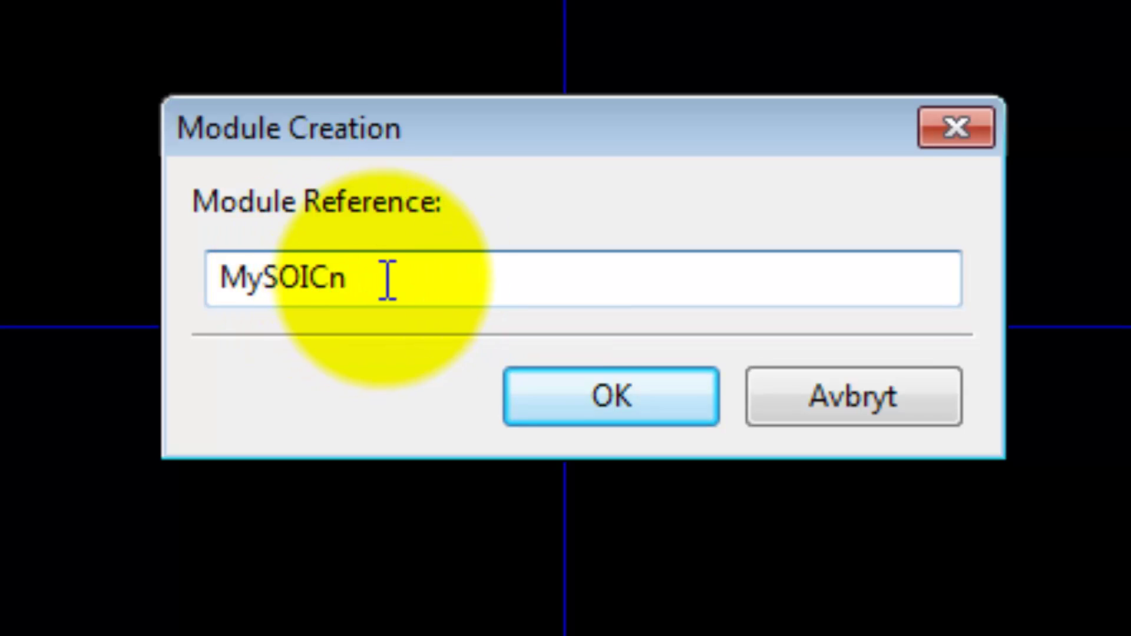
pyautogui.click(607, 403)
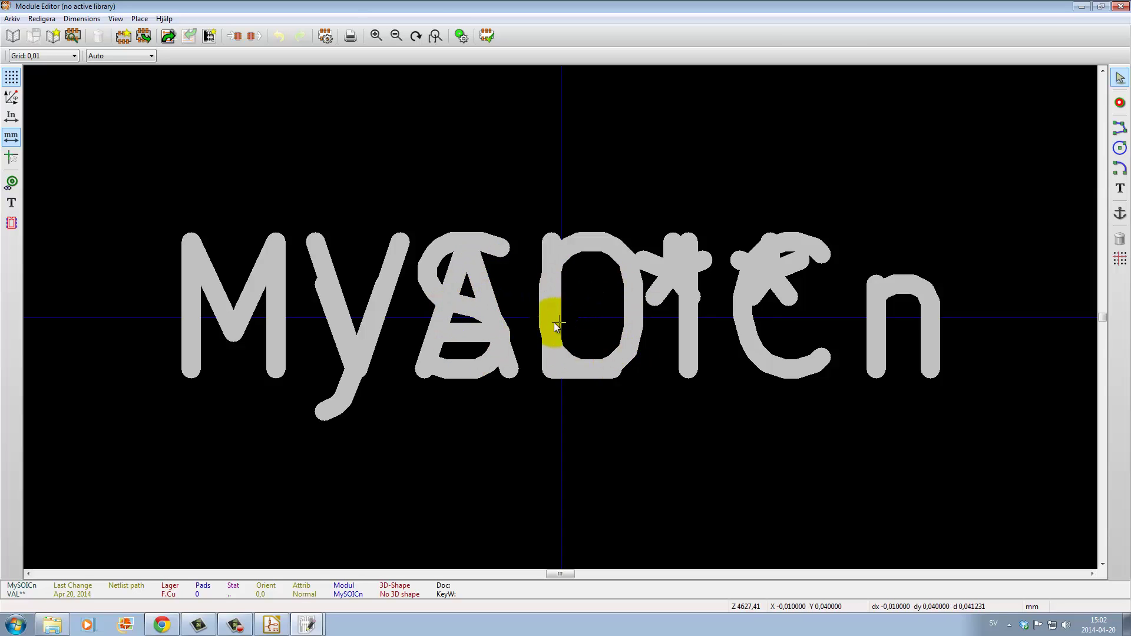
# Move the MySOICn reference text to the upper left and VAL** value text to the lower left.
pyautogui.scroll(-4, 554, 324)
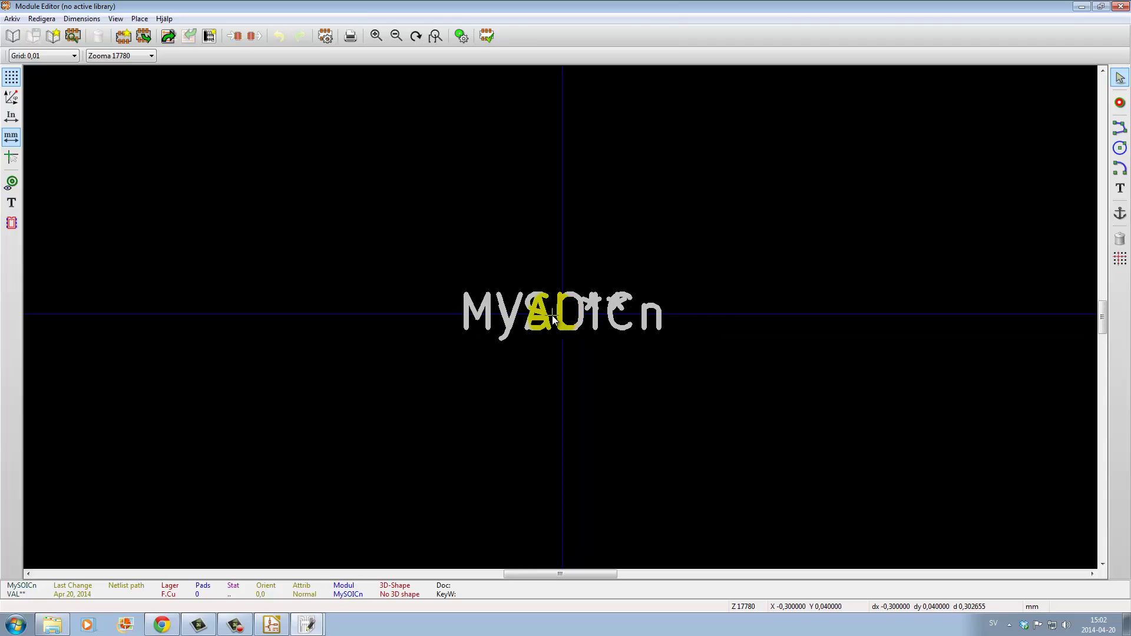
pyautogui.click(558, 320)
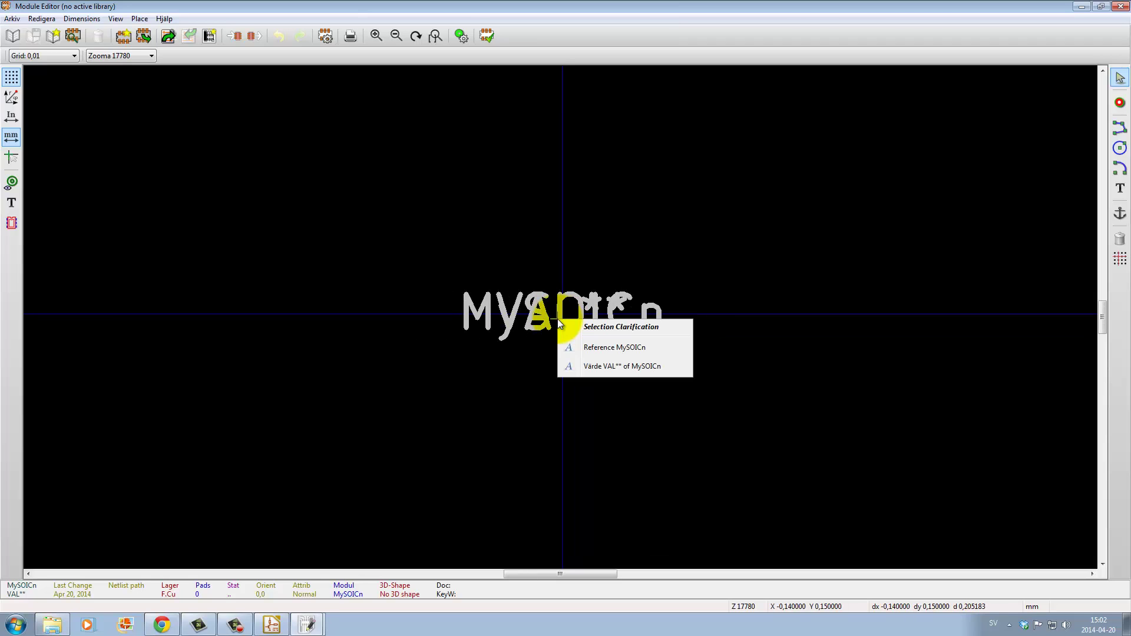
pyautogui.click(598, 349)
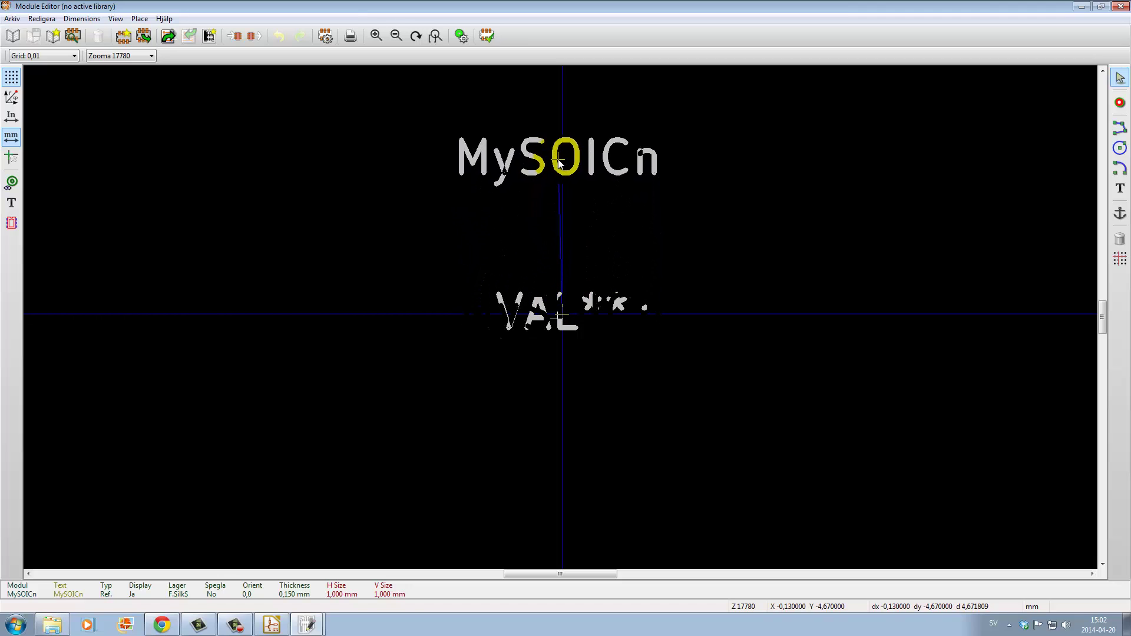
pyautogui.click(575, 158)
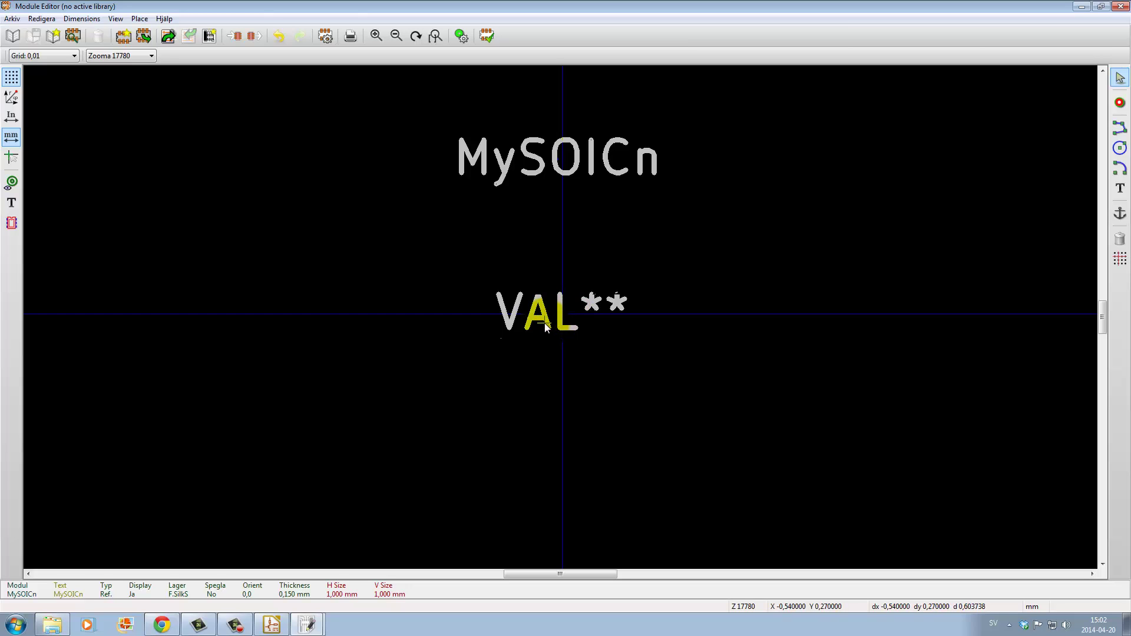
pyautogui.moveTo(546, 320); pyautogui.dragTo(227, 489)
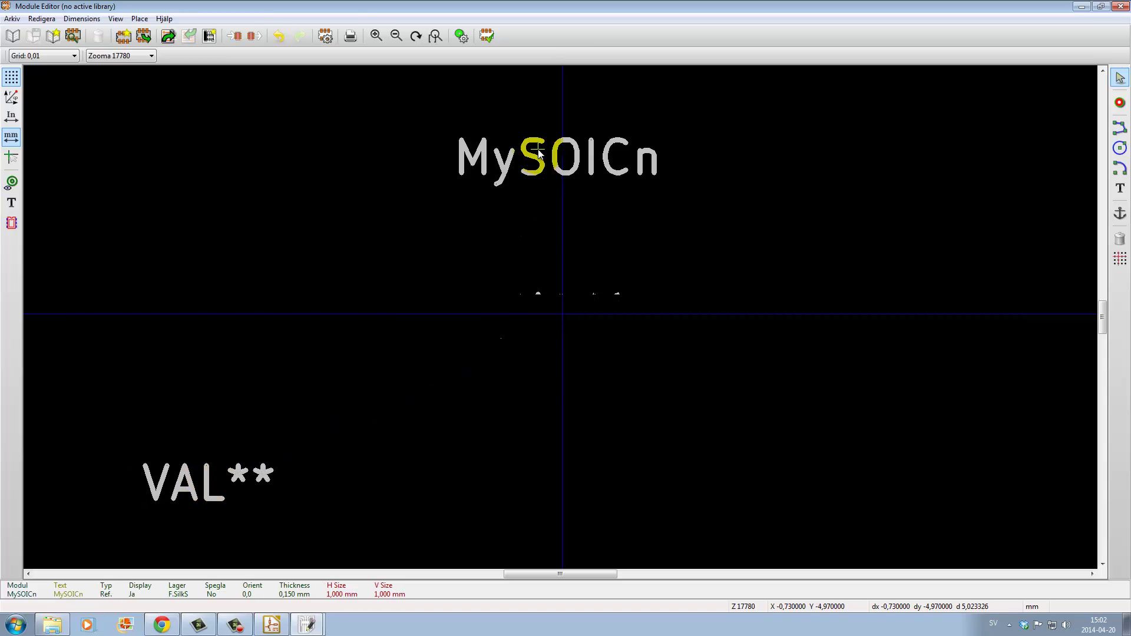
pyautogui.moveTo(538, 154)
pyautogui.mouseDown()
pyautogui.moveTo(427, 177)
pyautogui.moveTo(197, 170)
pyautogui.moveTo(209, 172)
pyautogui.mouseUp()
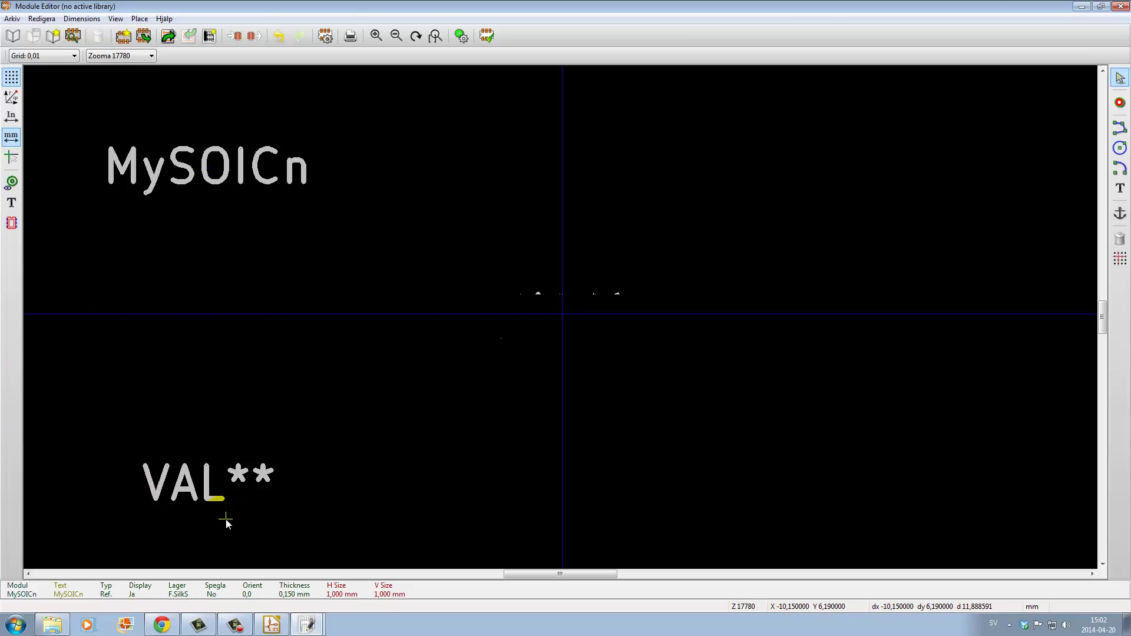
# Replace VAL with U in the value field so the label reads U**.
pyautogui.doubleClick(188, 480)
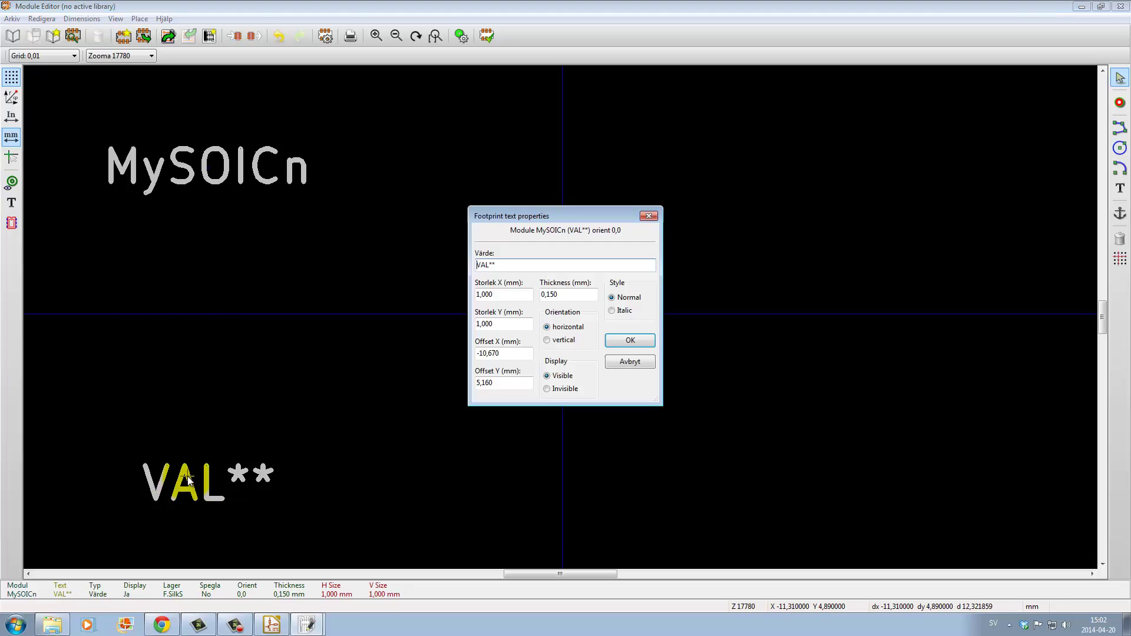
pyautogui.click(488, 265)
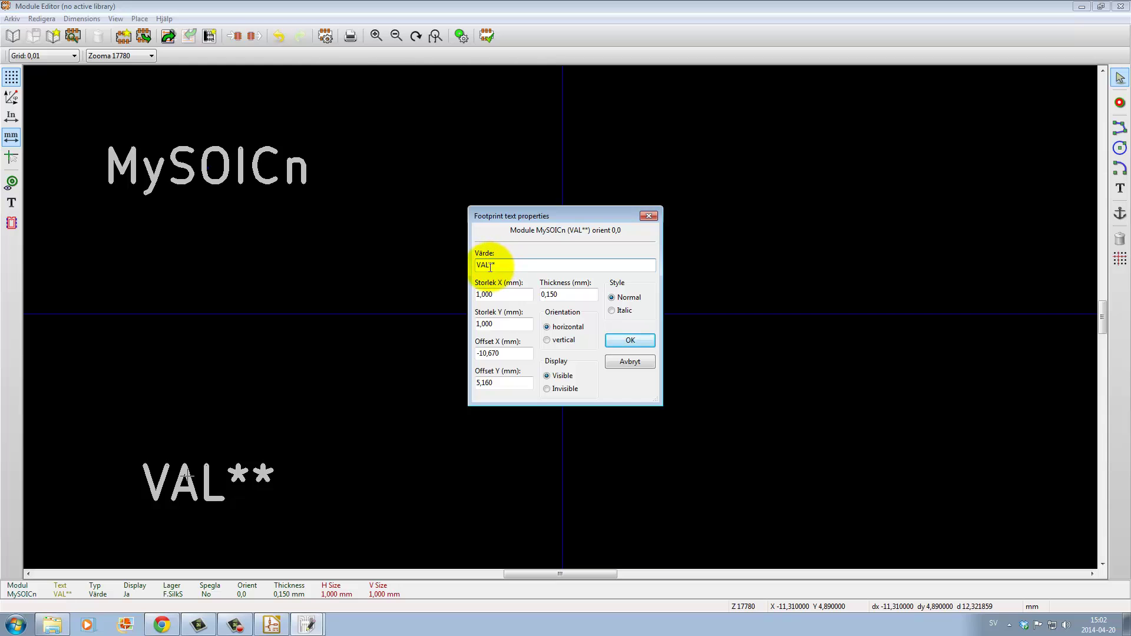
pyautogui.moveTo(488, 265); pyautogui.dragTo(457, 263)
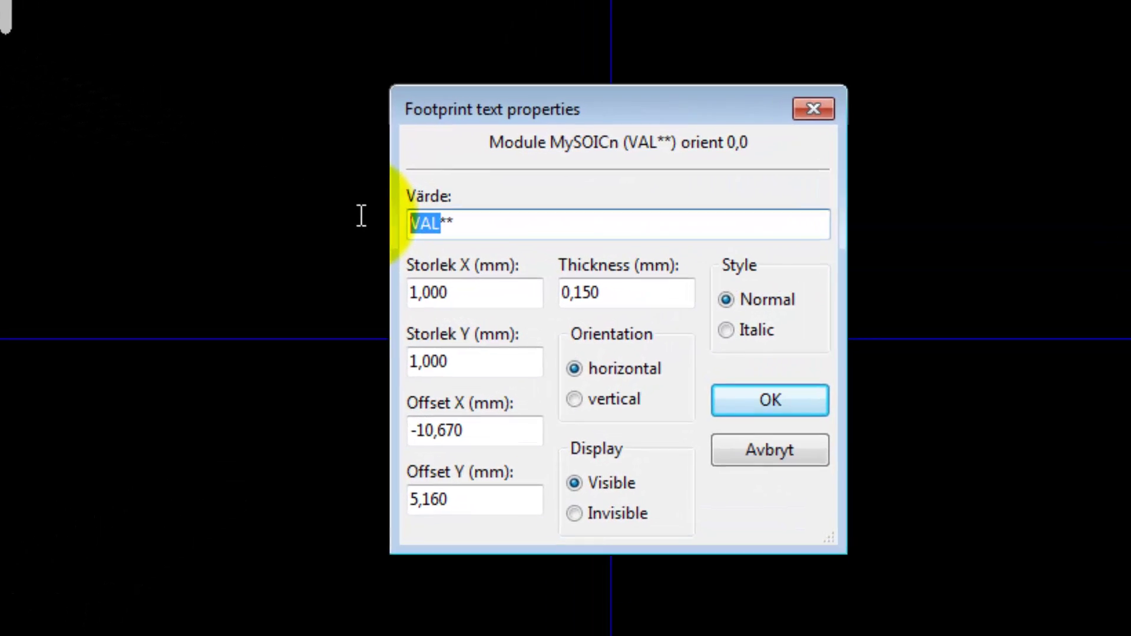
pyautogui.write('U')
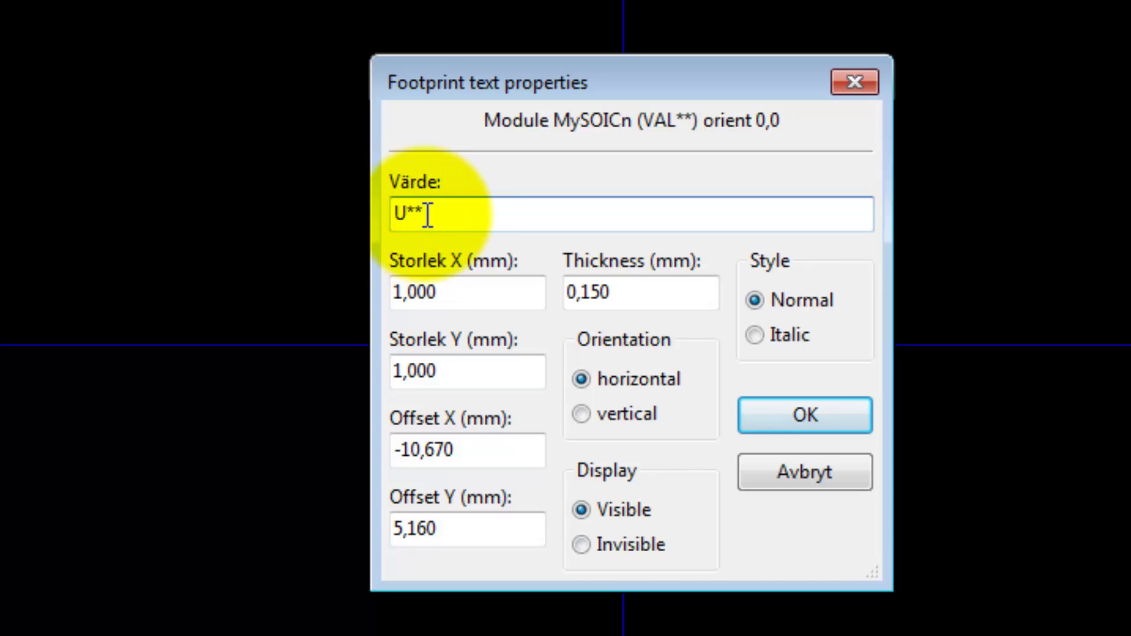
pyautogui.moveTo(430, 213)
pyautogui.mouseDown()
pyautogui.moveTo(373, 212)
pyautogui.moveTo(410, 211)
pyautogui.mouseUp()
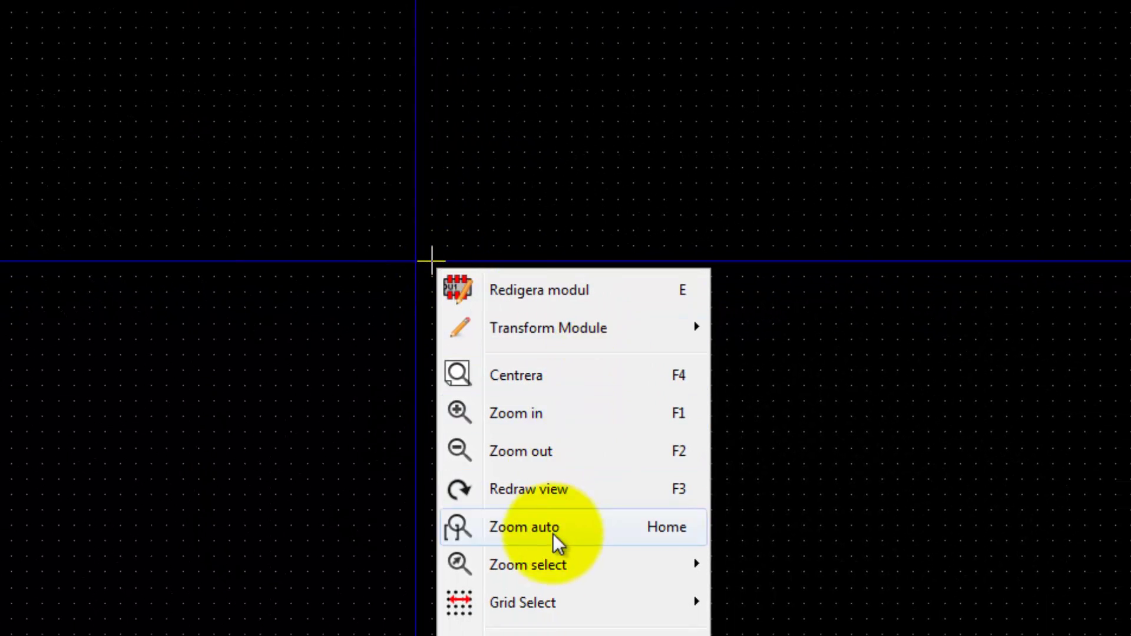
# Place pad 1 at the footprint origin with the Add Pads tool.
pyautogui.moveTo(566, 616)
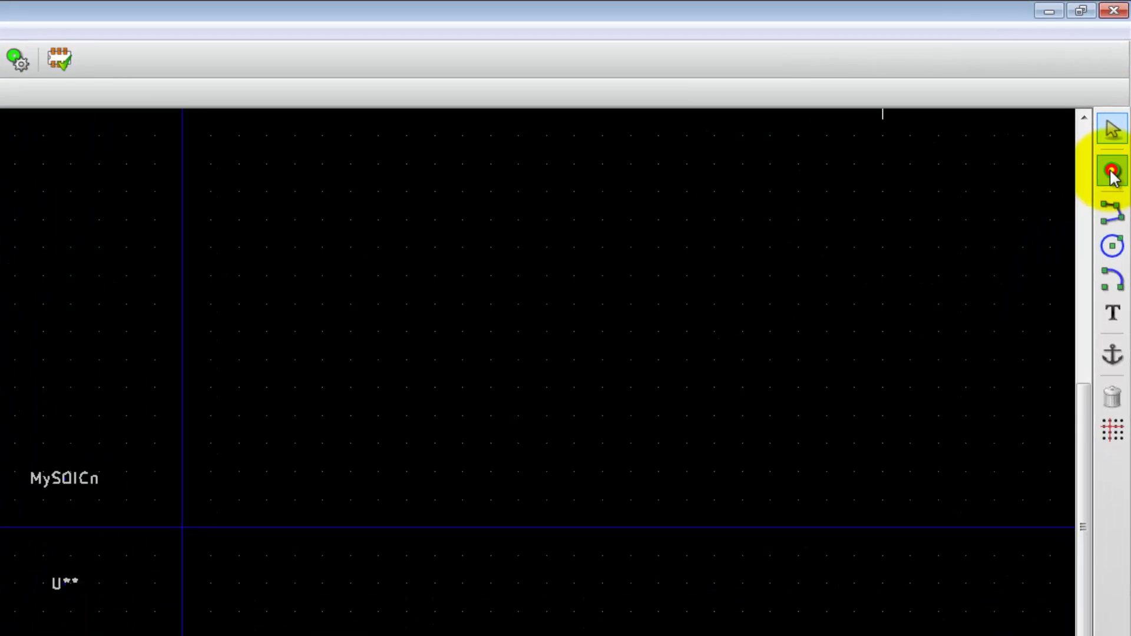
pyautogui.click(182, 527)
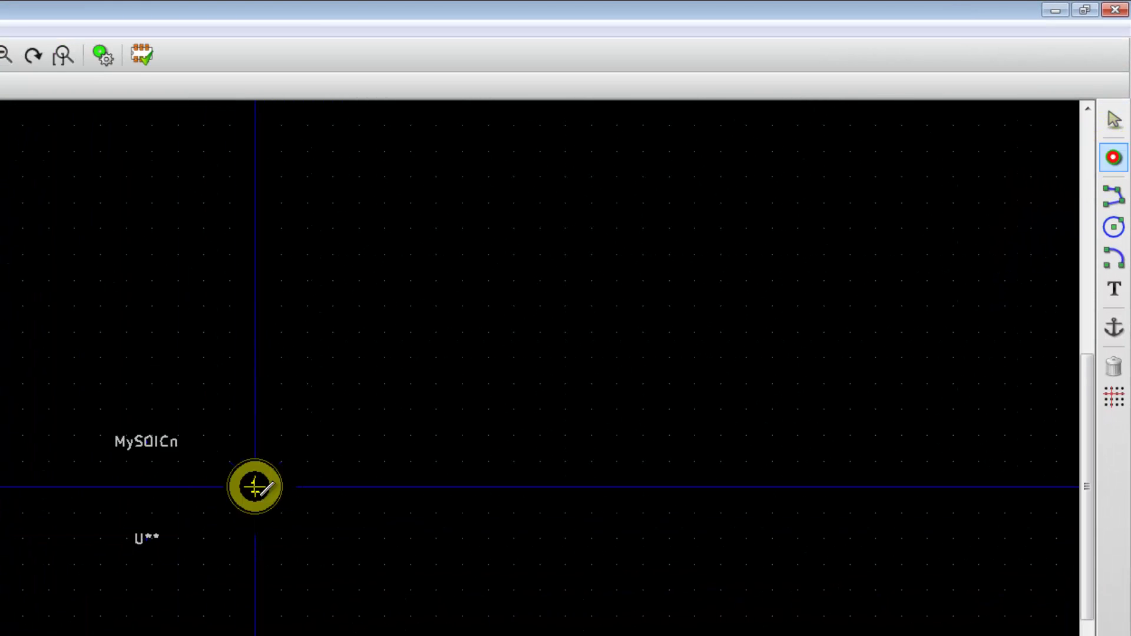
pyautogui.click(254, 486)
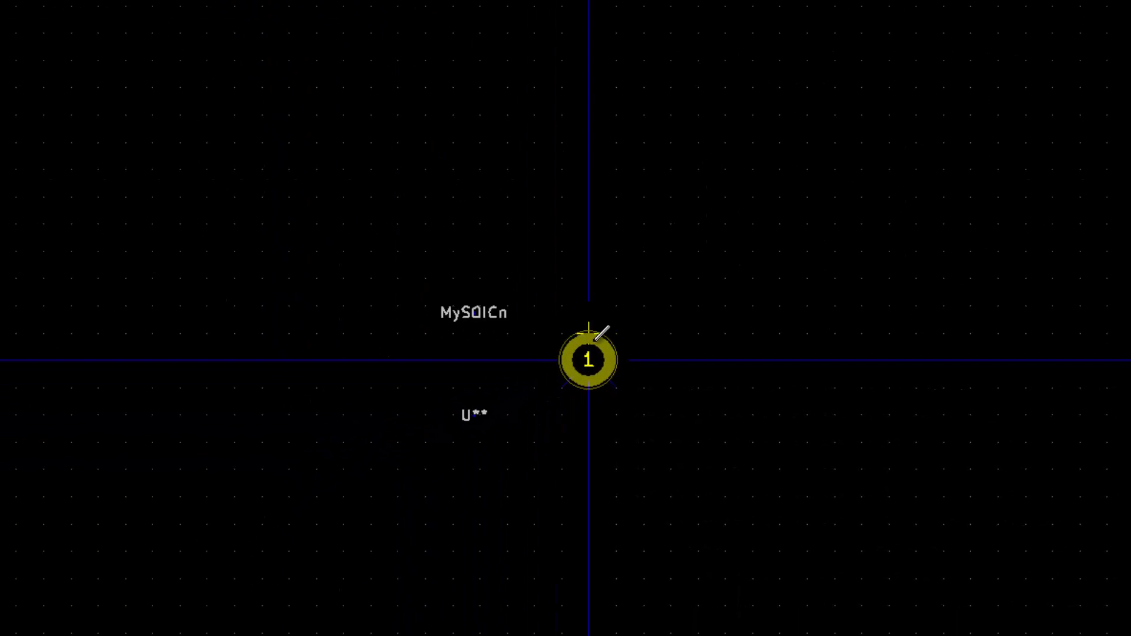
# Make pad 1 a rectangular SMD pad on the front copper layer.
pyautogui.doubleClick(596, 349)
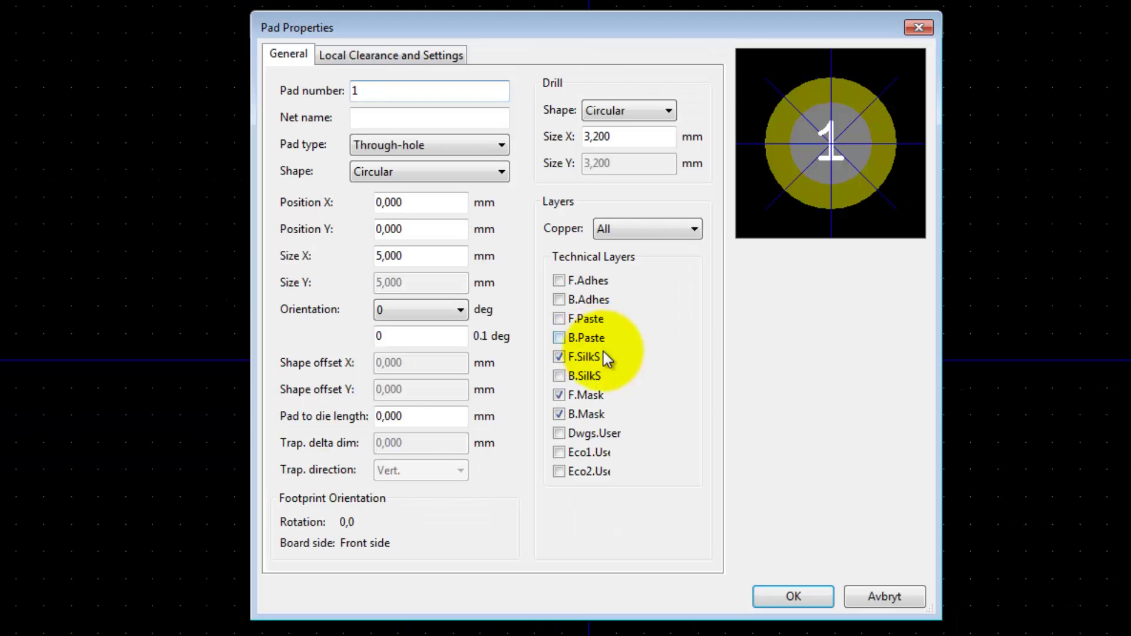
pyautogui.click(499, 145)
pyautogui.click(377, 178)
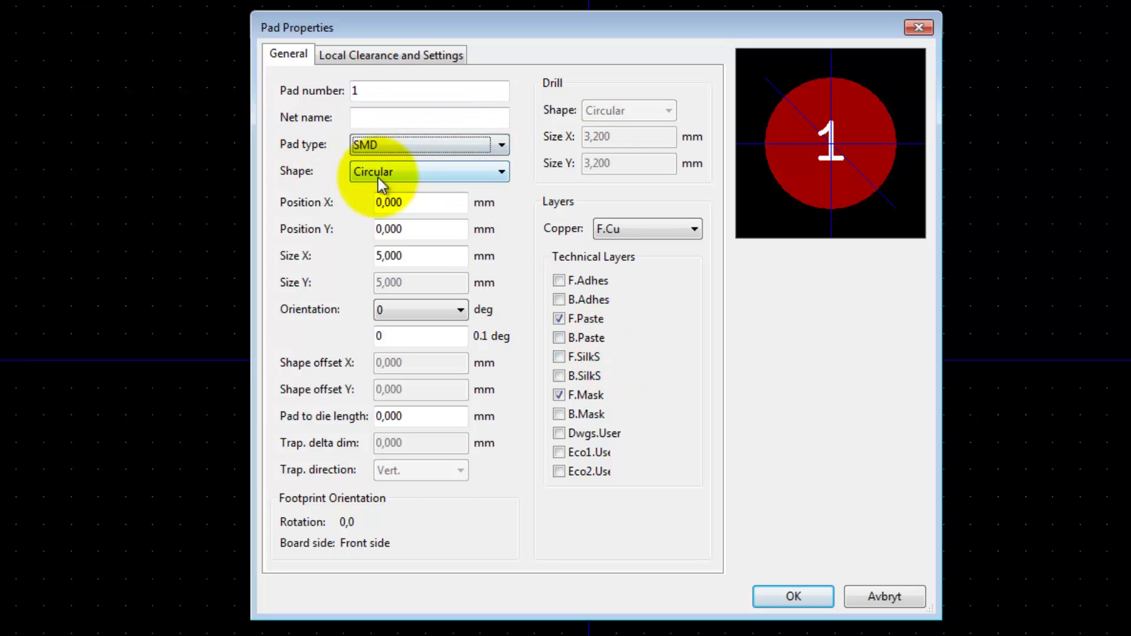
pyautogui.click(501, 171)
pyautogui.click(444, 218)
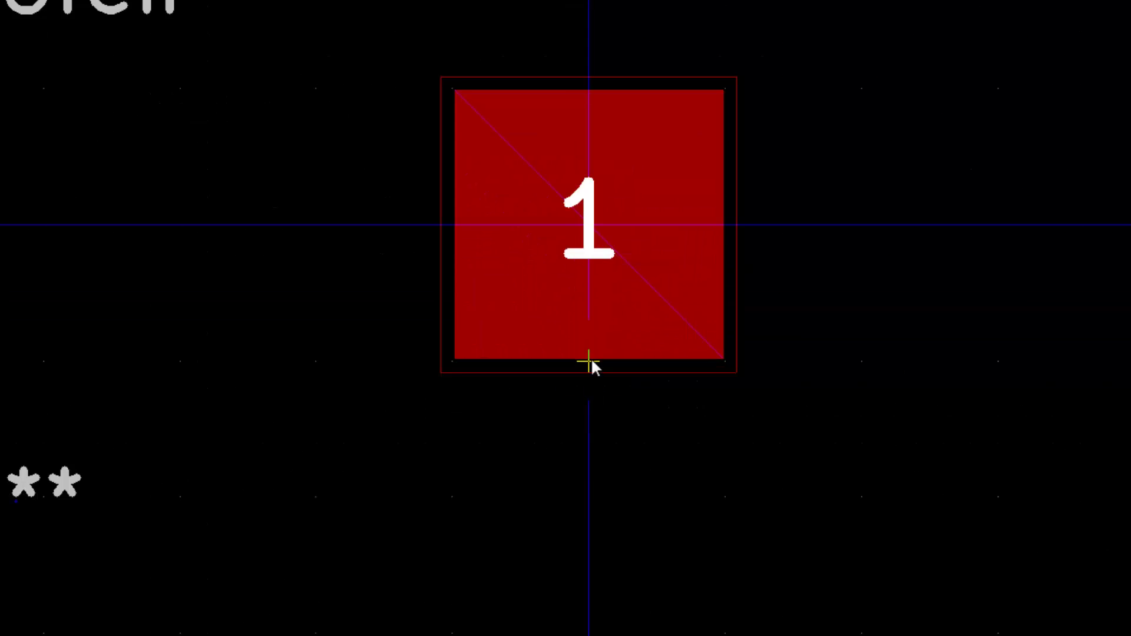
# Reopen pad 1's properties and select its 5,000 mm Size X and Size Y values.
pyautogui.doubleClick(580, 147)
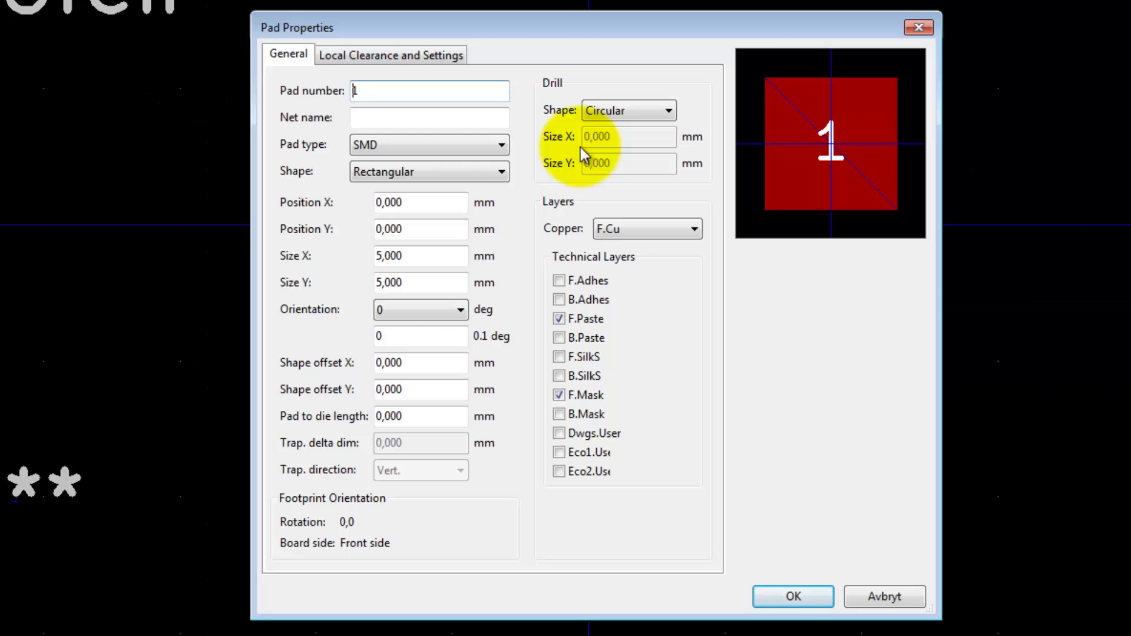
pyautogui.doubleClick(418, 255)
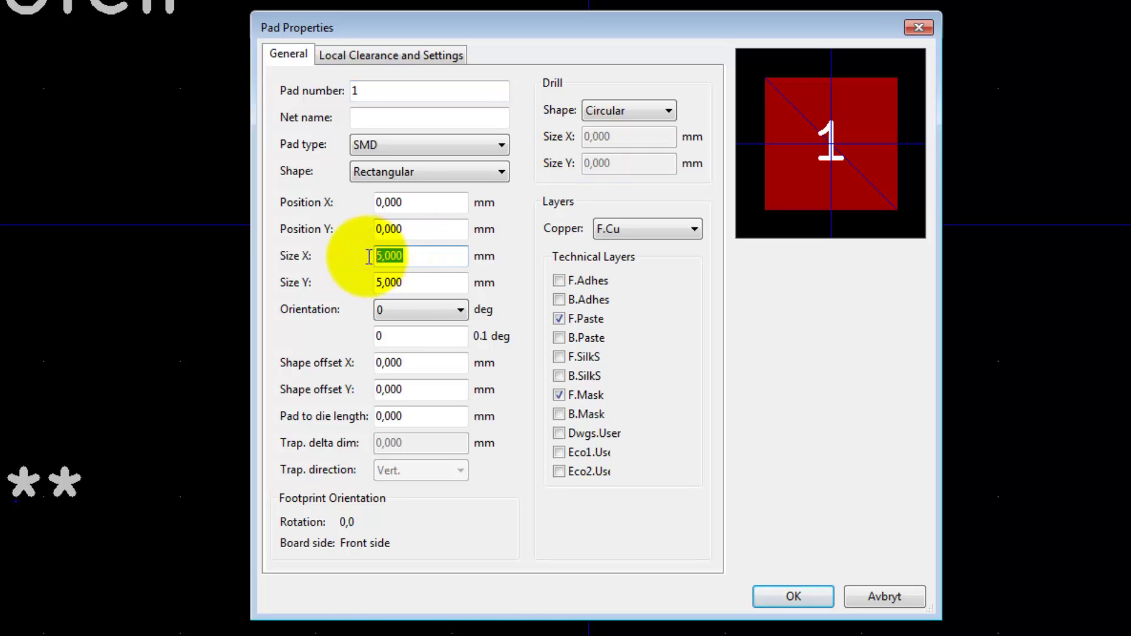
pyautogui.press('Tab')
pyautogui.doubleClick(411, 263)
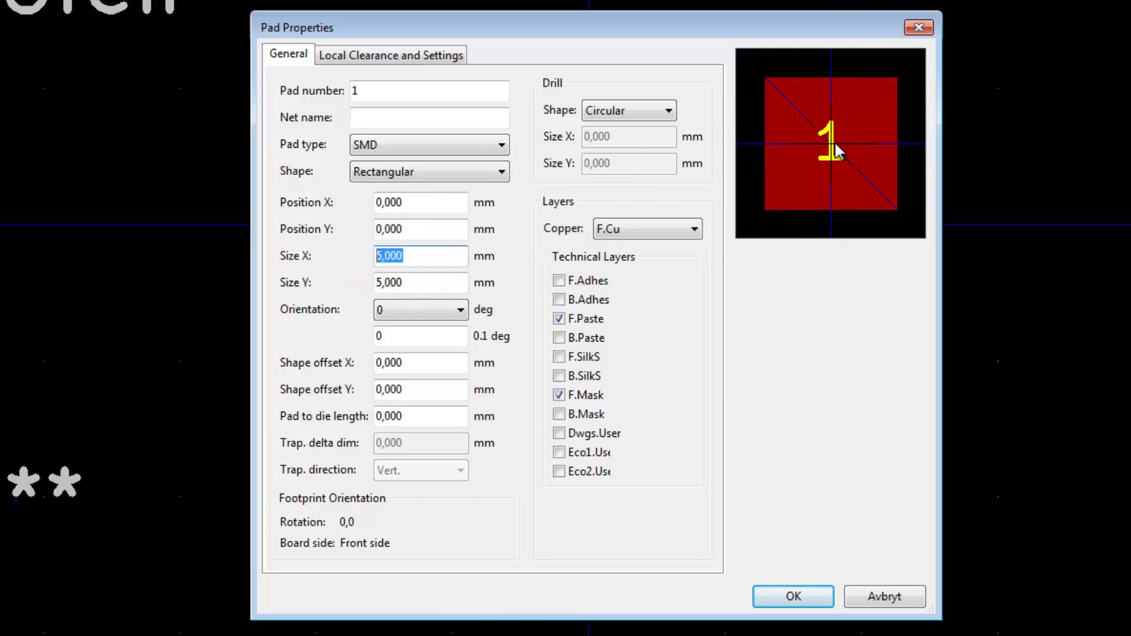
# Start editing pad 1's Size Y value.
pyautogui.click(423, 278)
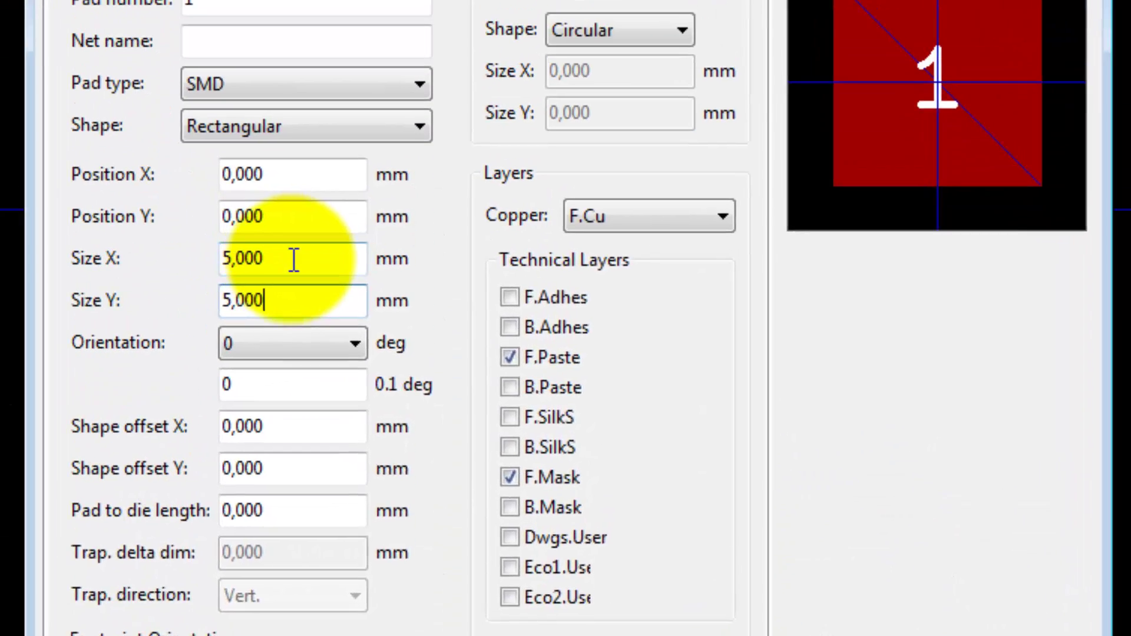
# Give pad 1 a Size X of 0,6 mm and a Size Y of 1,55 mm in Pad Properties.
pyautogui.doubleClick(295, 259)
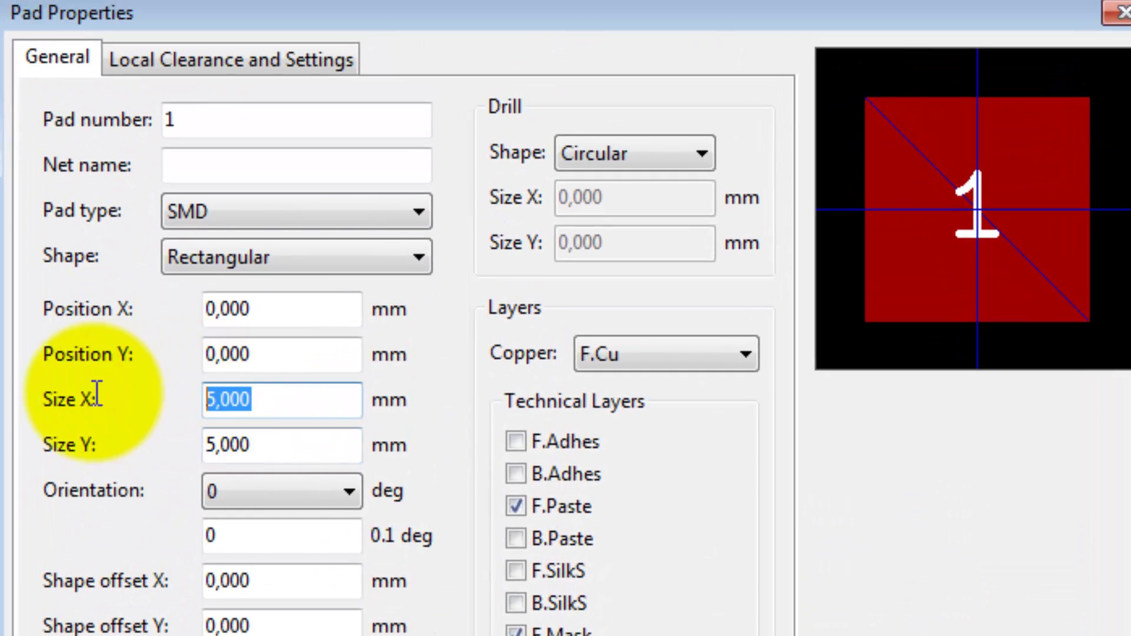
pyautogui.write('0,6')
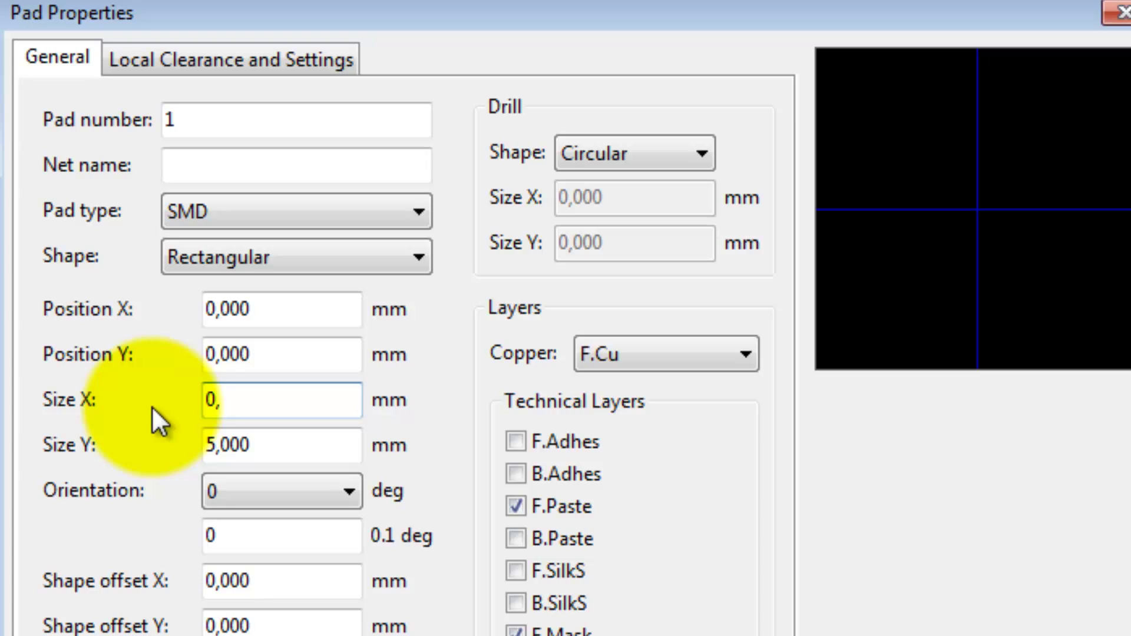
pyautogui.moveTo(215, 402); pyautogui.dragTo(222, 402)
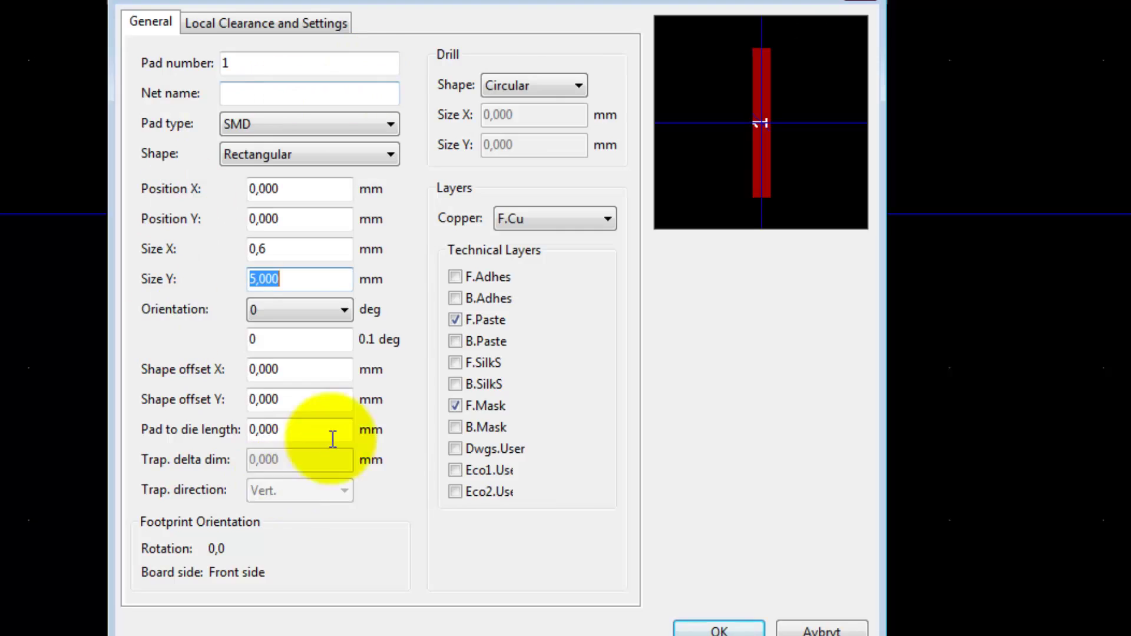
pyautogui.write('1')
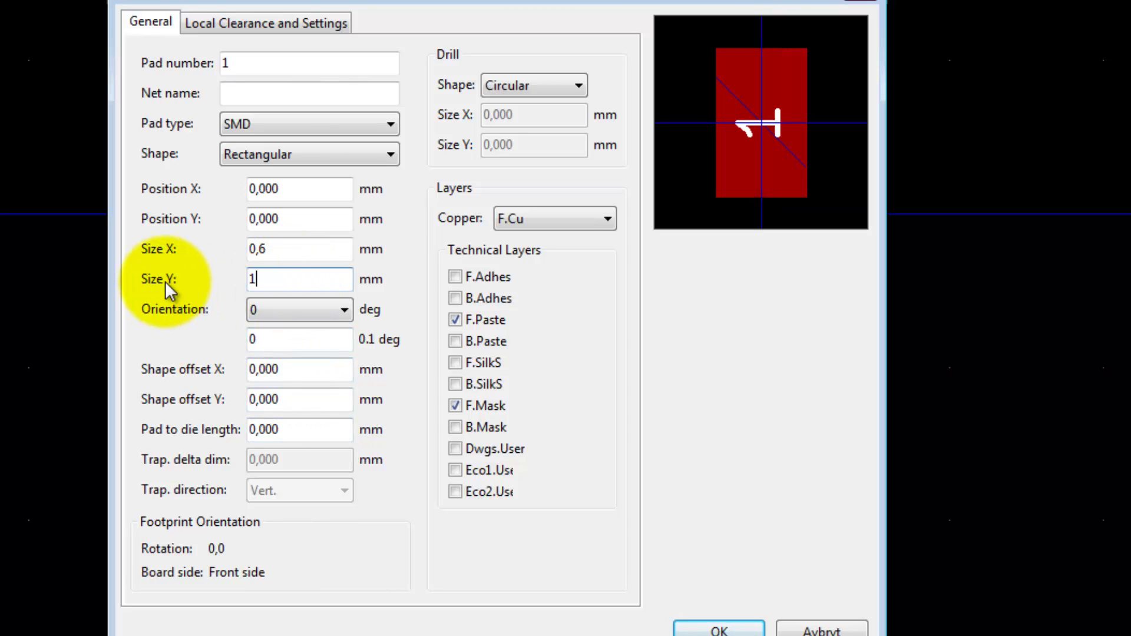
pyautogui.write(',55')
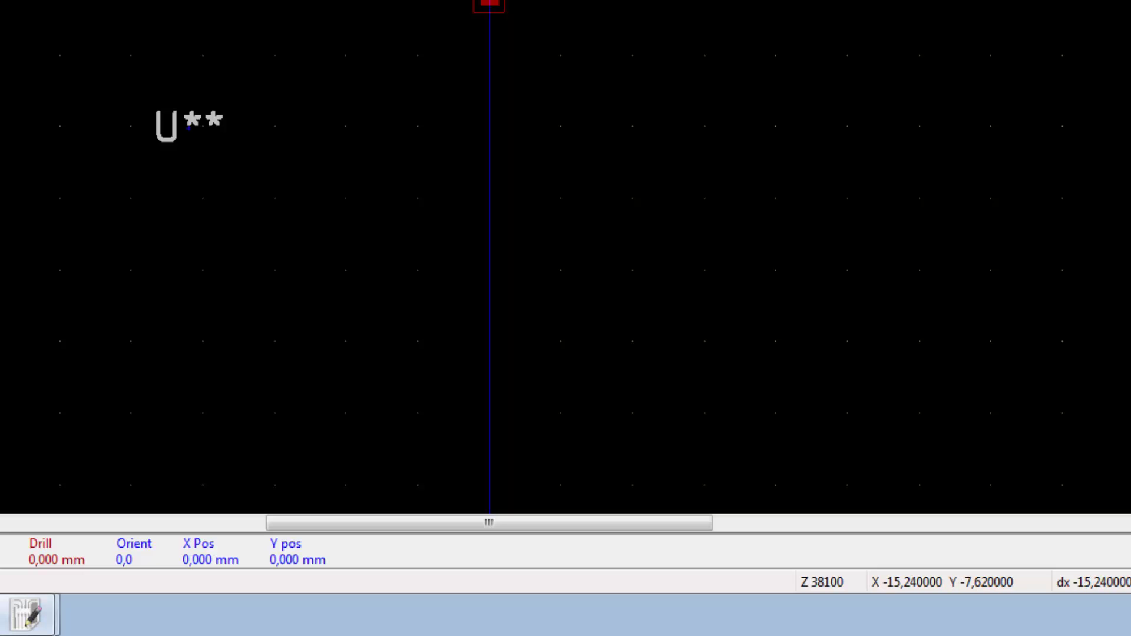
# Set the canvas grid to 1,2700 mm (50,0 mils) through Grid Select.
pyautogui.rightClick(543, 2)
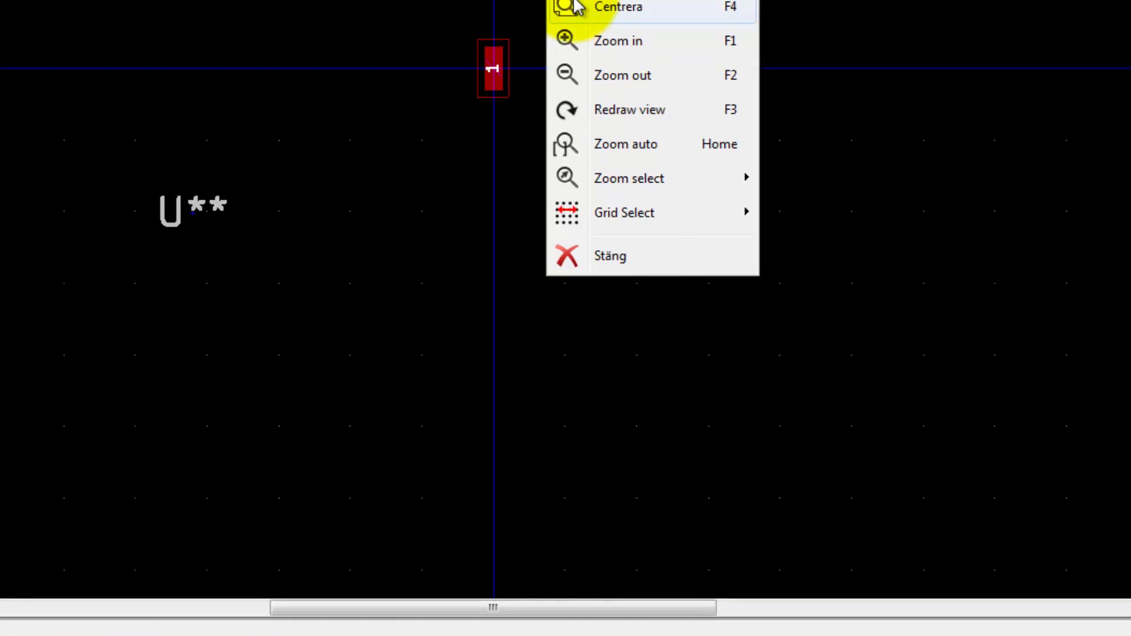
pyautogui.moveTo(639, 133)
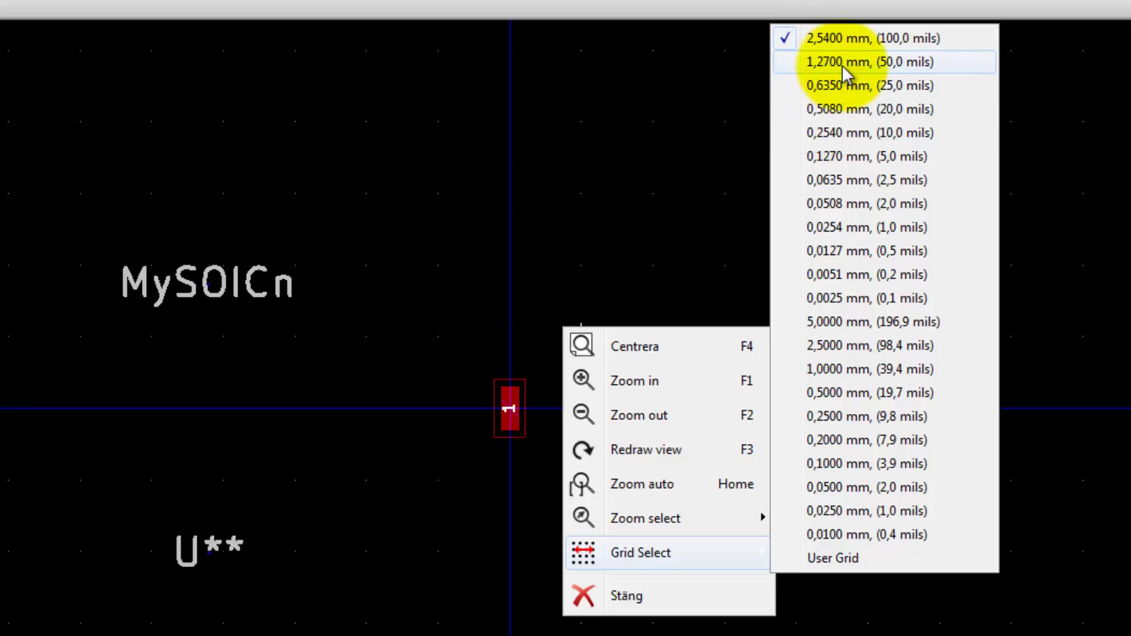
pyautogui.click(906, 62)
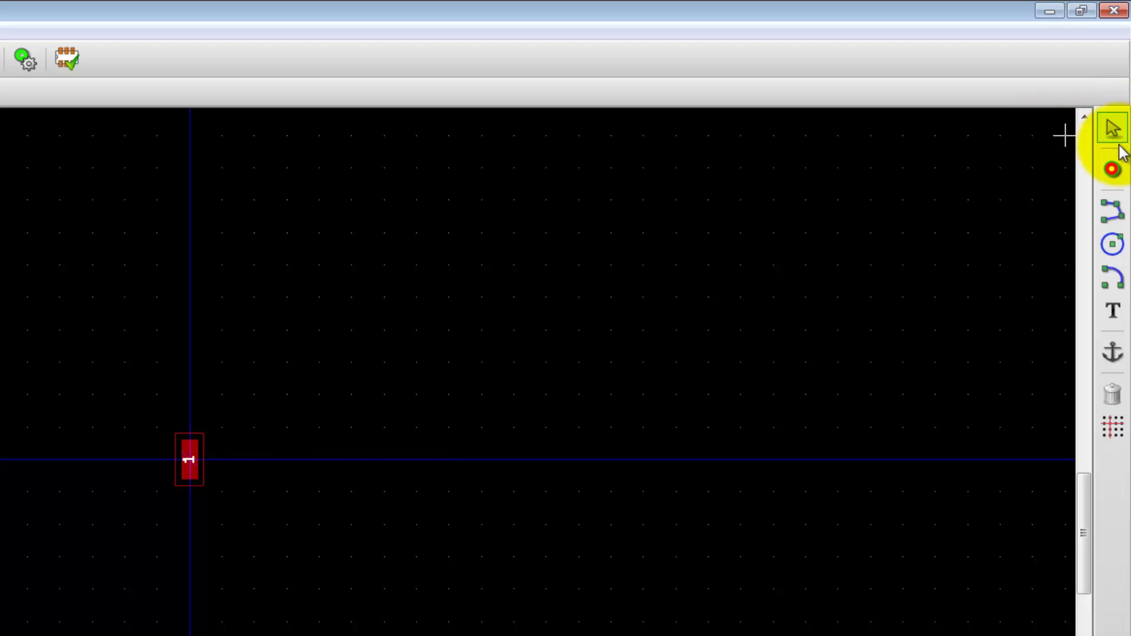
# Place pads 2, 3 and 4 in a row right of pad 1, checking the datasheet between placements.
pyautogui.click(1113, 171)
pyautogui.click(222, 460)
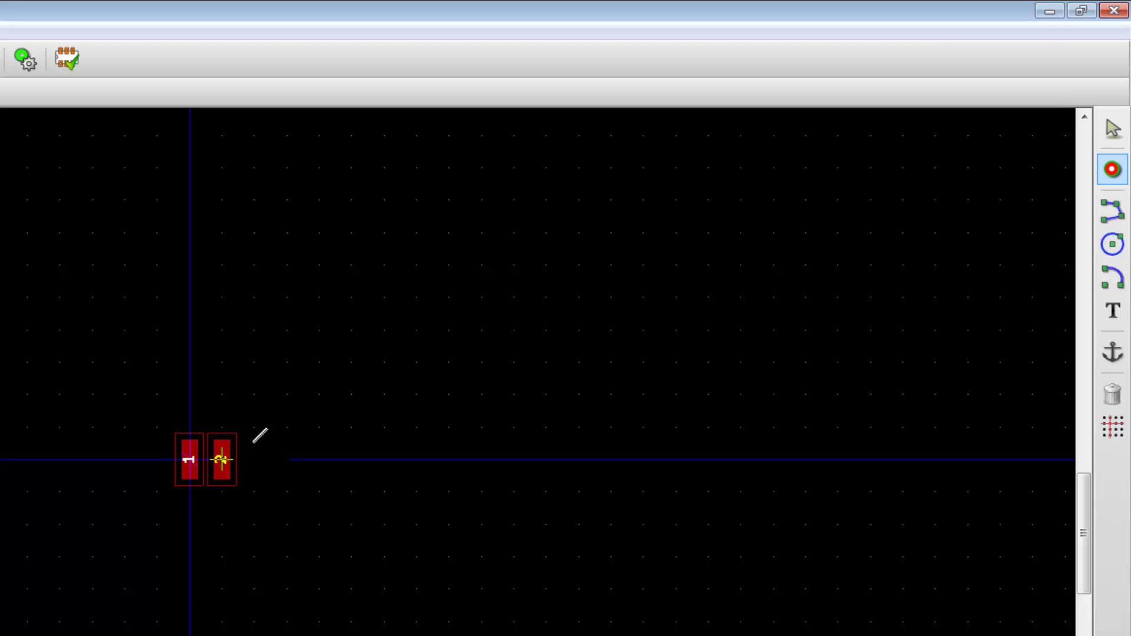
pyautogui.click(1121, 172)
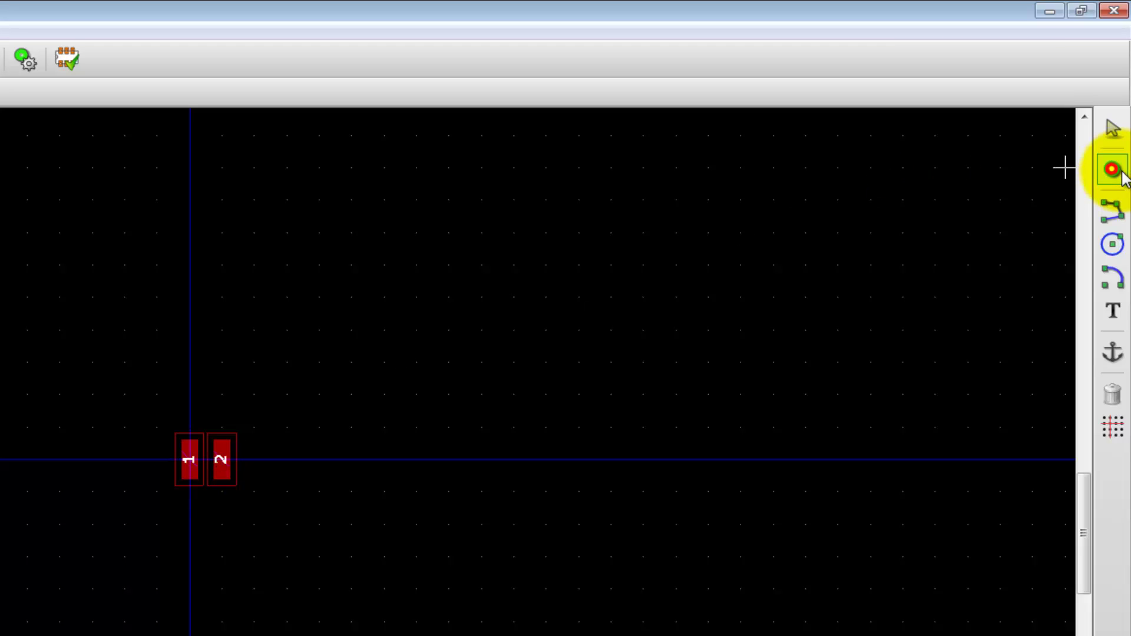
pyautogui.click(254, 459)
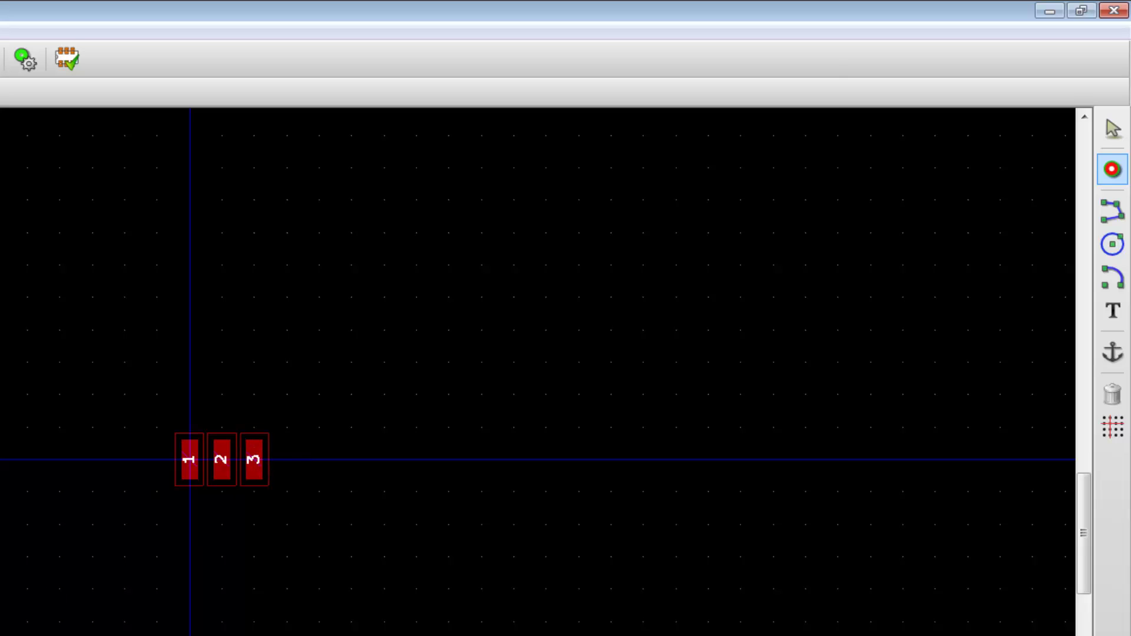
pyautogui.click(141, 625)
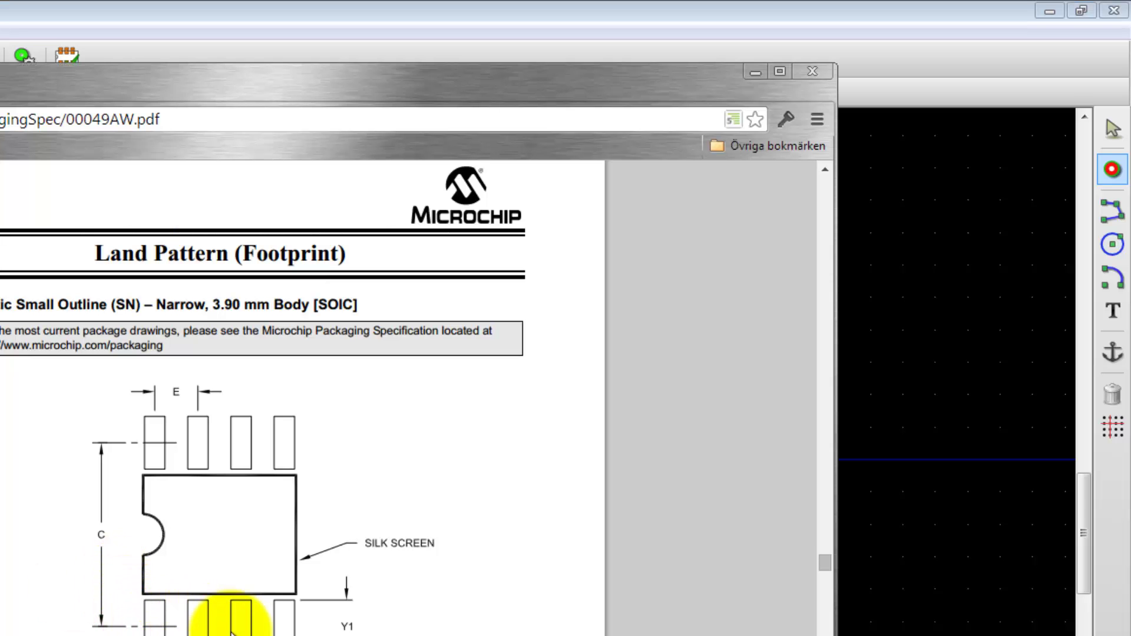
pyautogui.hotkey('alt', 'Tab')
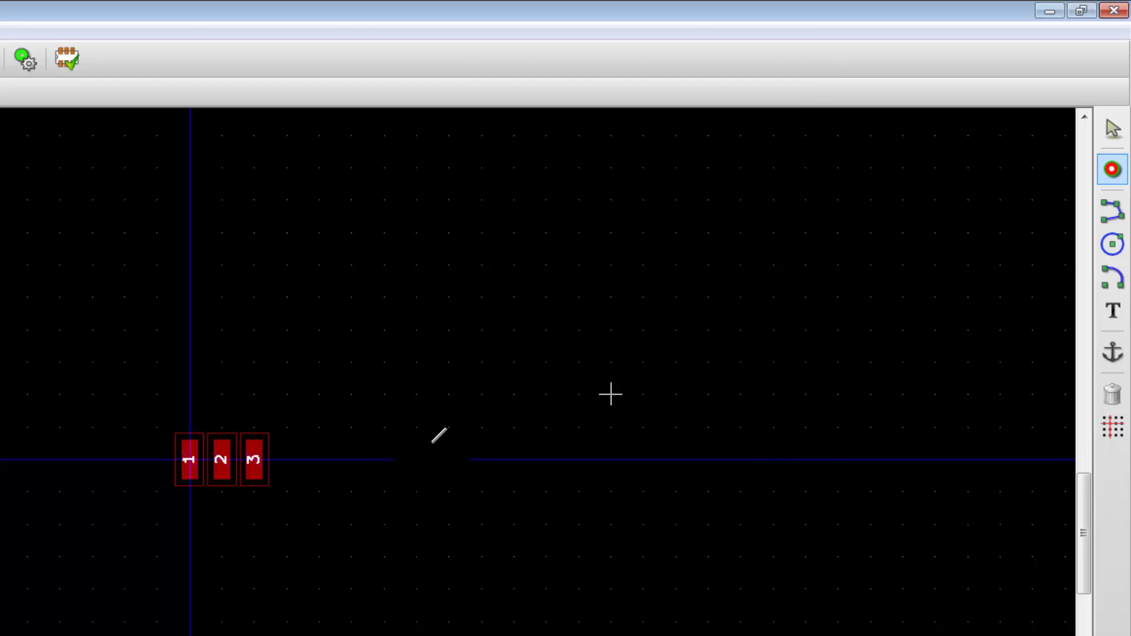
pyautogui.click(287, 459)
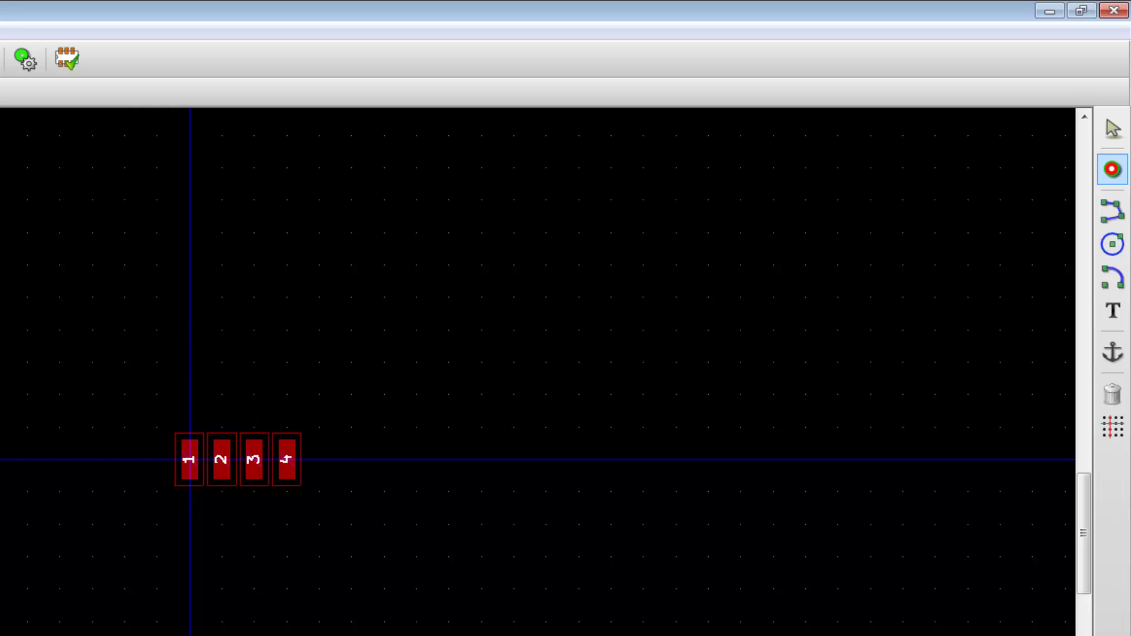
pyautogui.hotkey('alt', 'Tab')
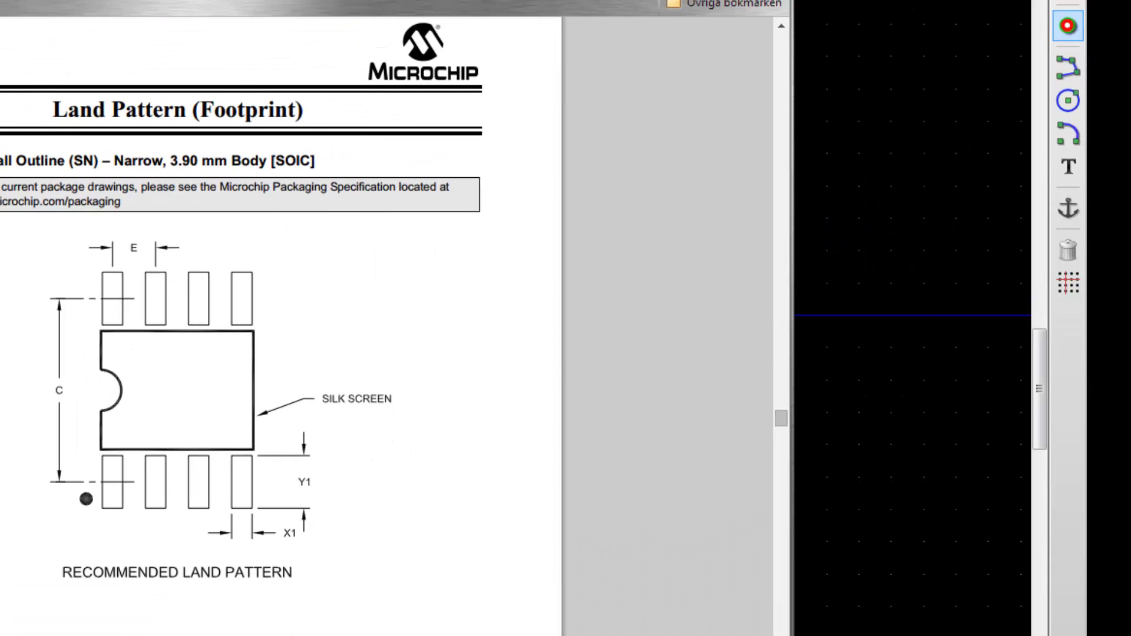
# Return to the footprint editor, dismiss the grid size menu and undo the last action.
pyautogui.hotkey('alt', 'Tab')
pyautogui.rightClick(309, 316)
pyautogui.moveTo(418, 583)
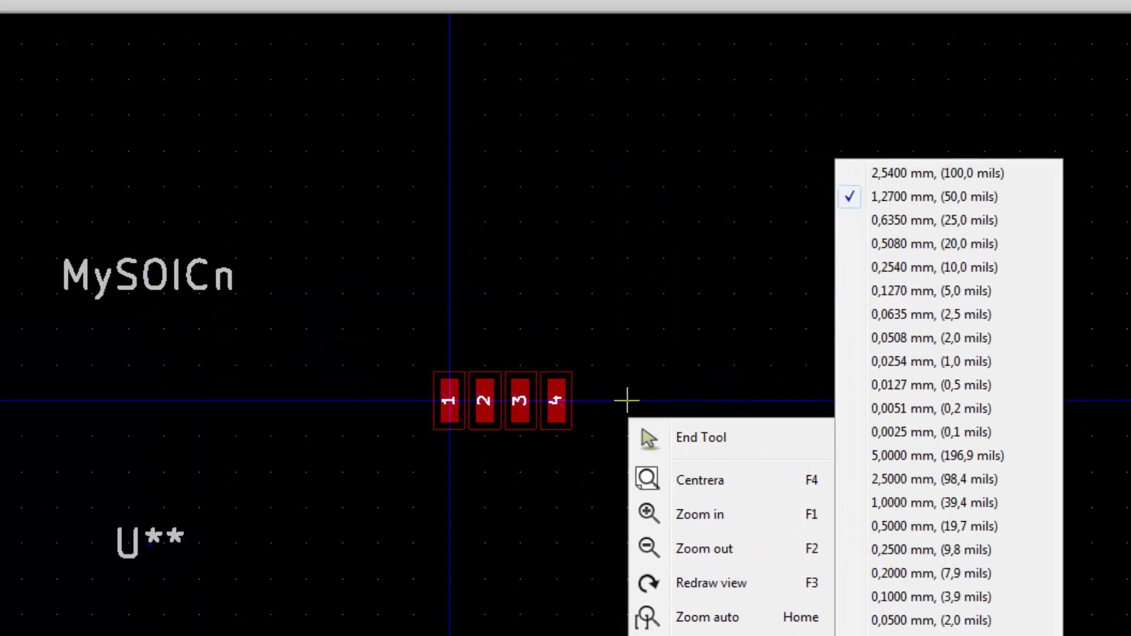
pyautogui.click(554, 578)
pyautogui.hotkey('ctrl', 'z')
# Open the user-defined grid settings and confirm the 5,4 mm custom grid.
pyautogui.click(183, 44)
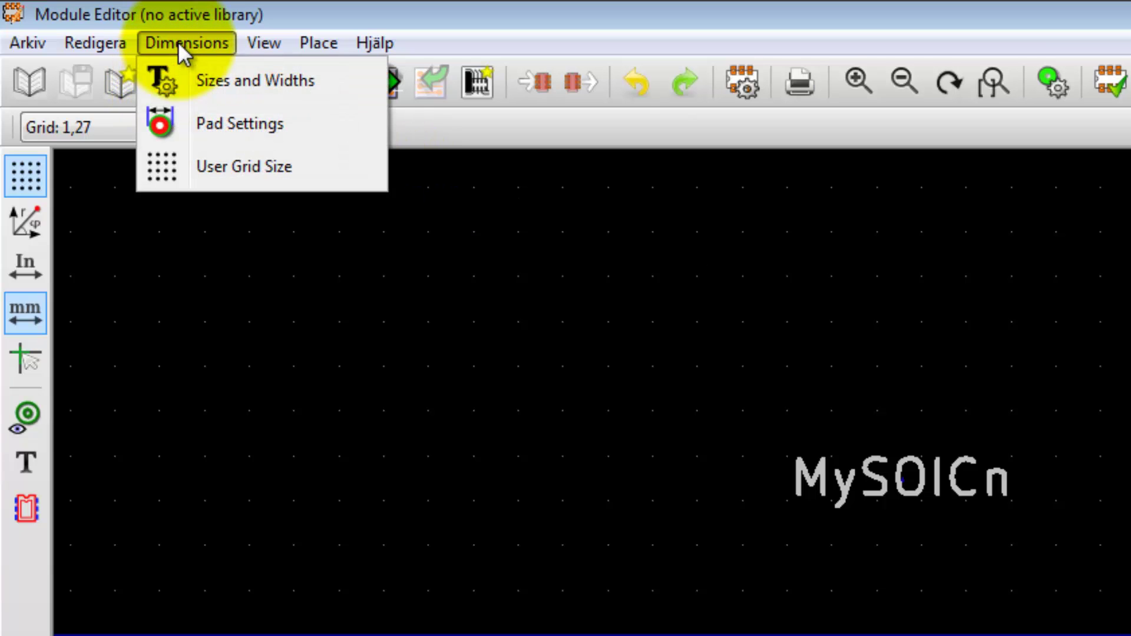
pyautogui.click(239, 168)
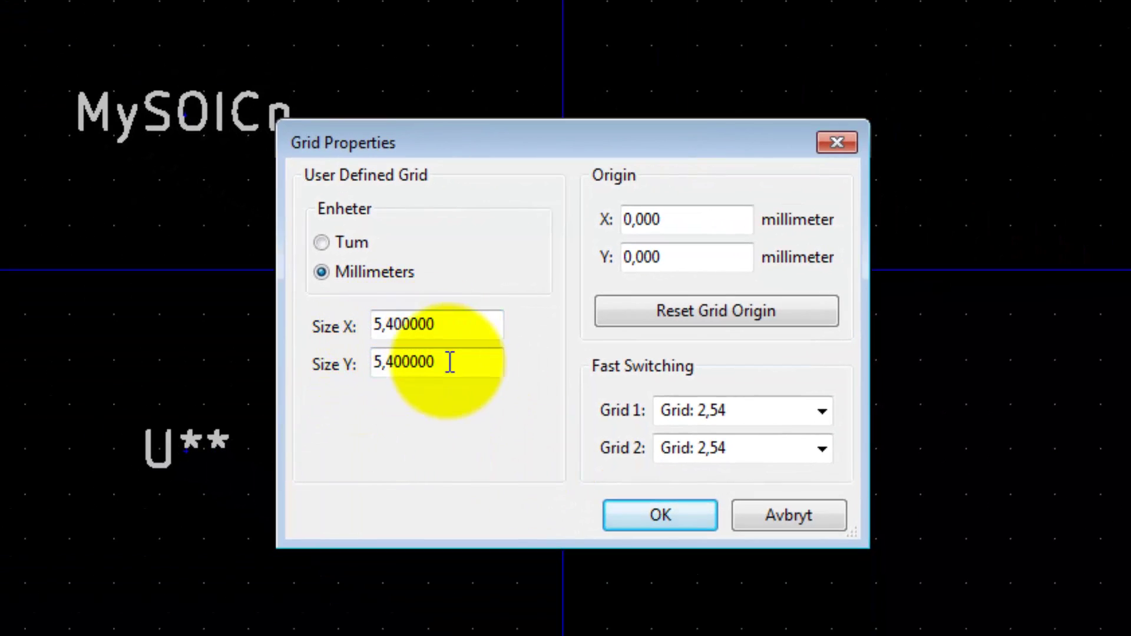
pyautogui.moveTo(442, 362); pyautogui.dragTo(394, 365)
pyautogui.doubleClick(475, 318)
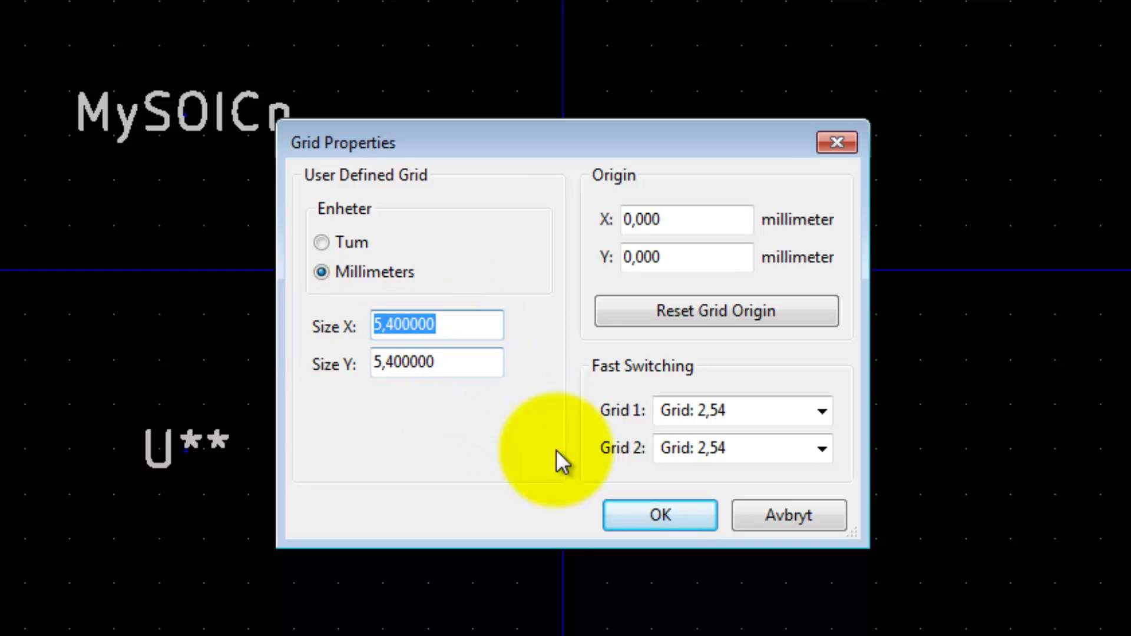
pyautogui.click(659, 515)
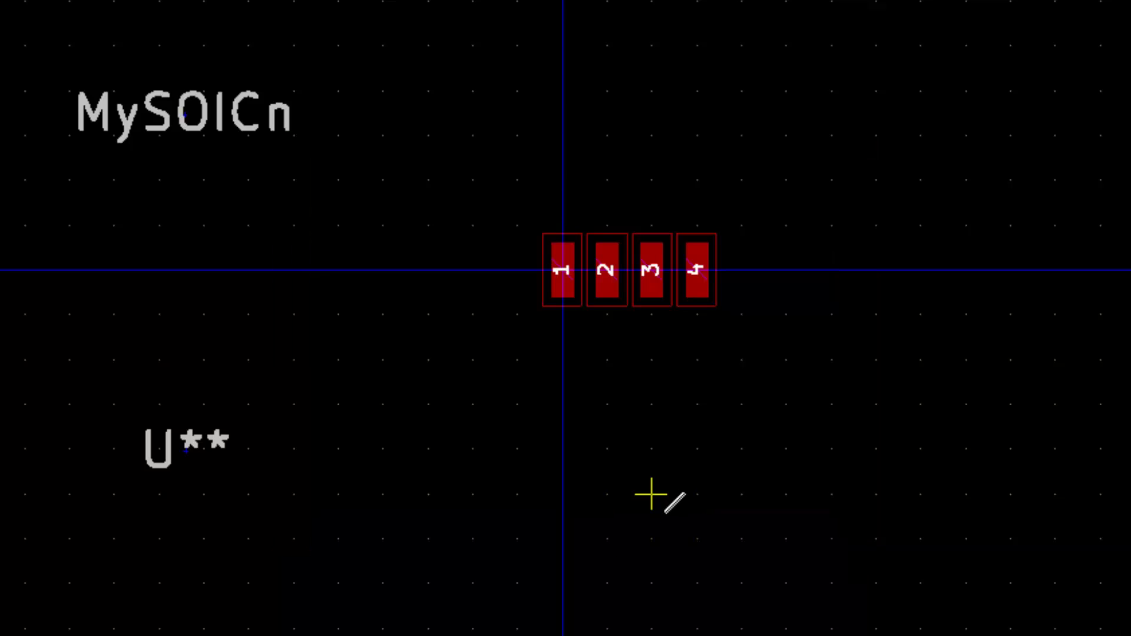
# Switch to User Grid and start replacing the X grid size with 1,27 mm.
pyautogui.rightClick(792, 314)
pyautogui.moveTo(951, 635)
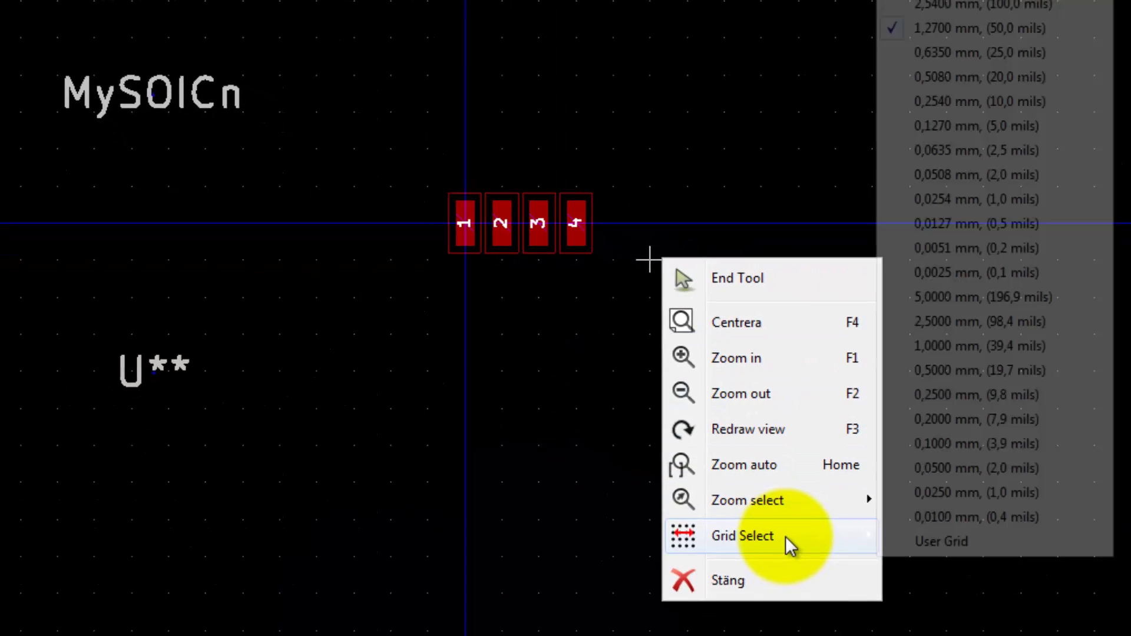
pyautogui.click(928, 538)
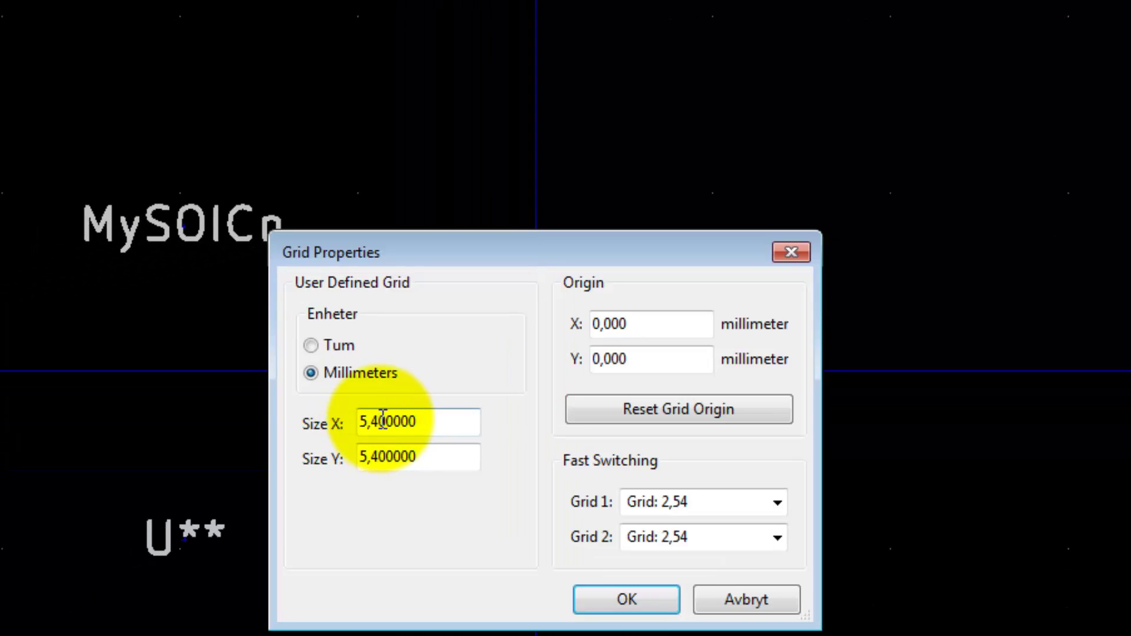
pyautogui.moveTo(442, 421); pyautogui.dragTo(259, 430)
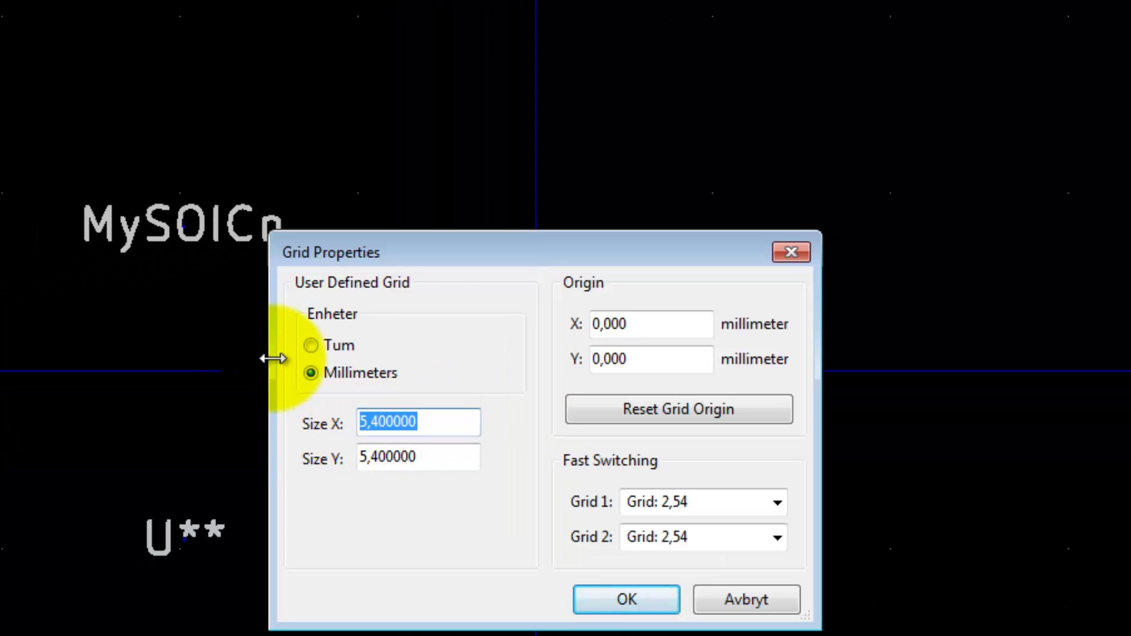
pyautogui.write('1,27')
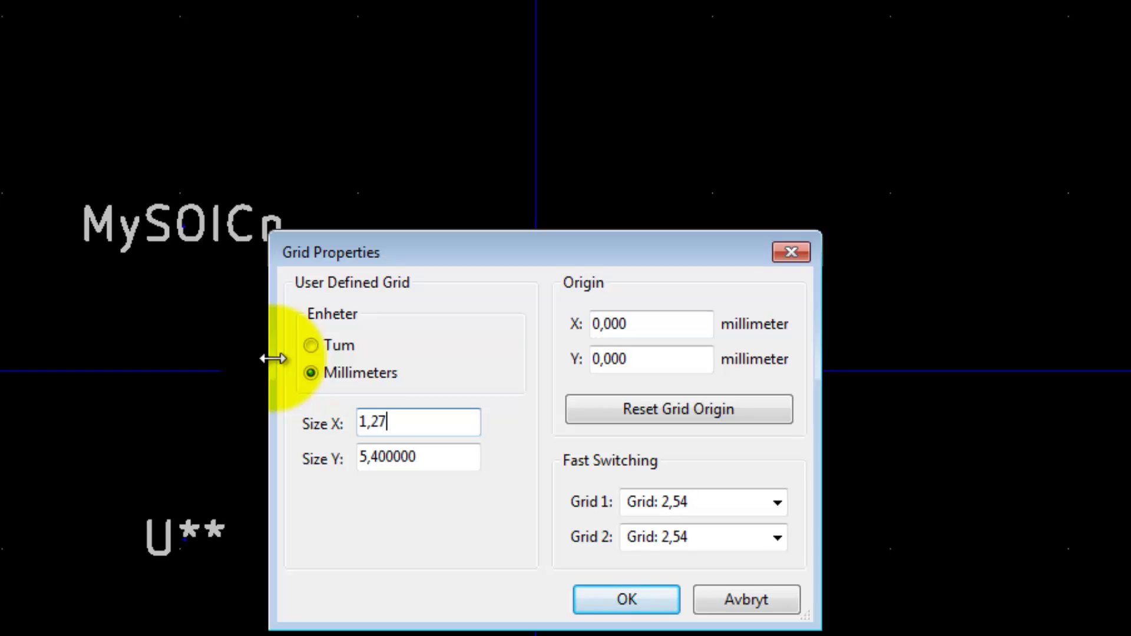
# Confirm the 1,27 mm grid, then place four pads above pads 4, 3, 2 and 1.
pyautogui.click(648, 601)
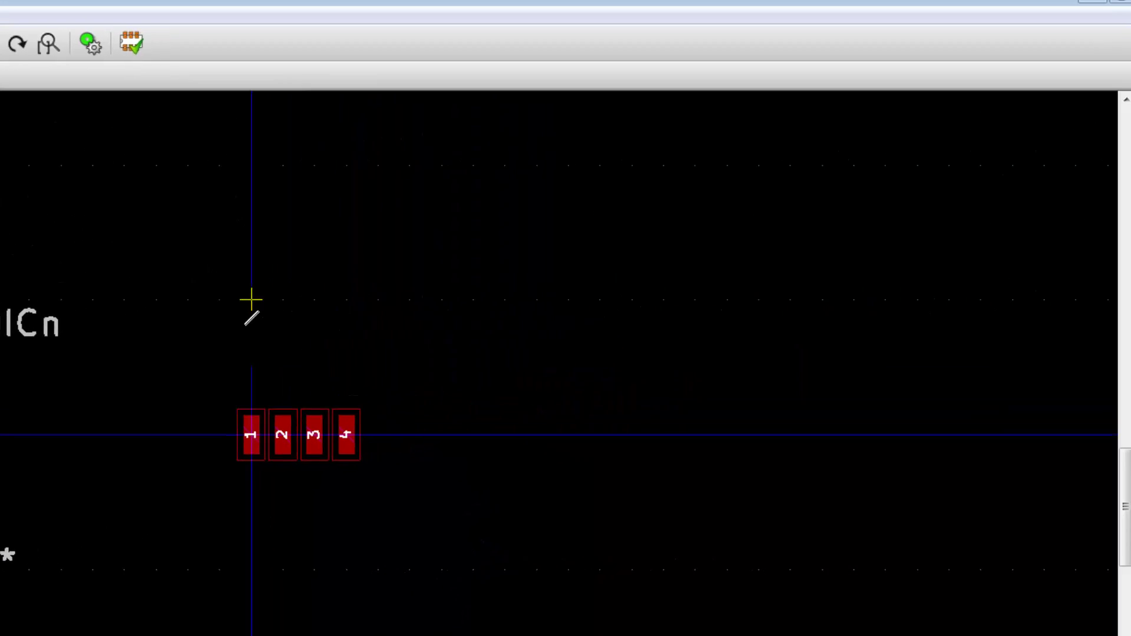
pyautogui.click(1112, 161)
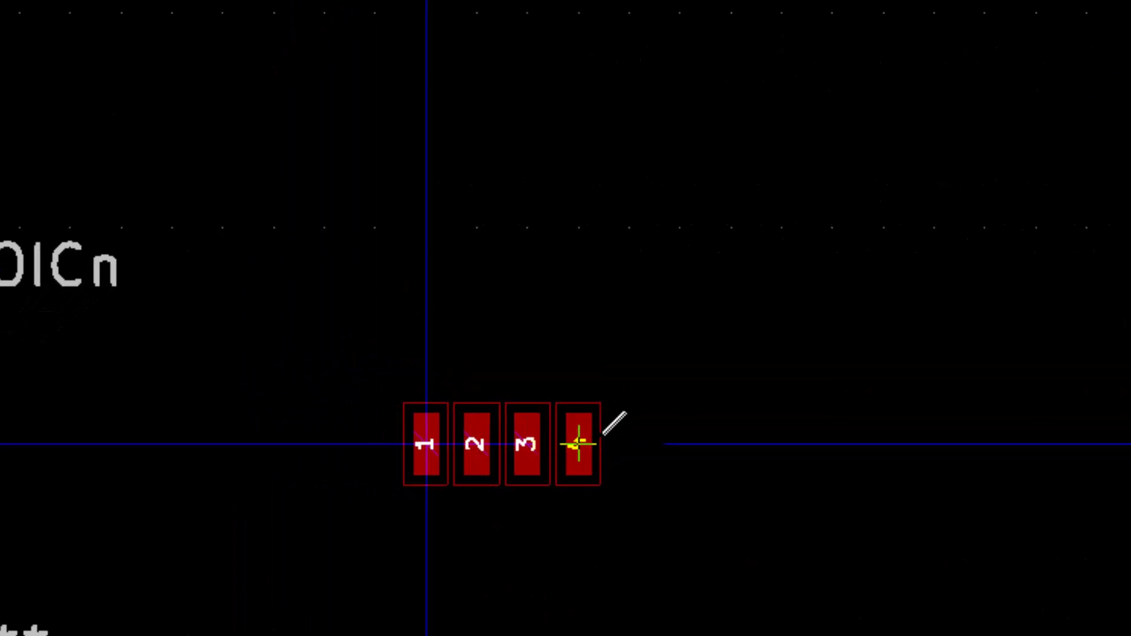
pyautogui.click(688, 194)
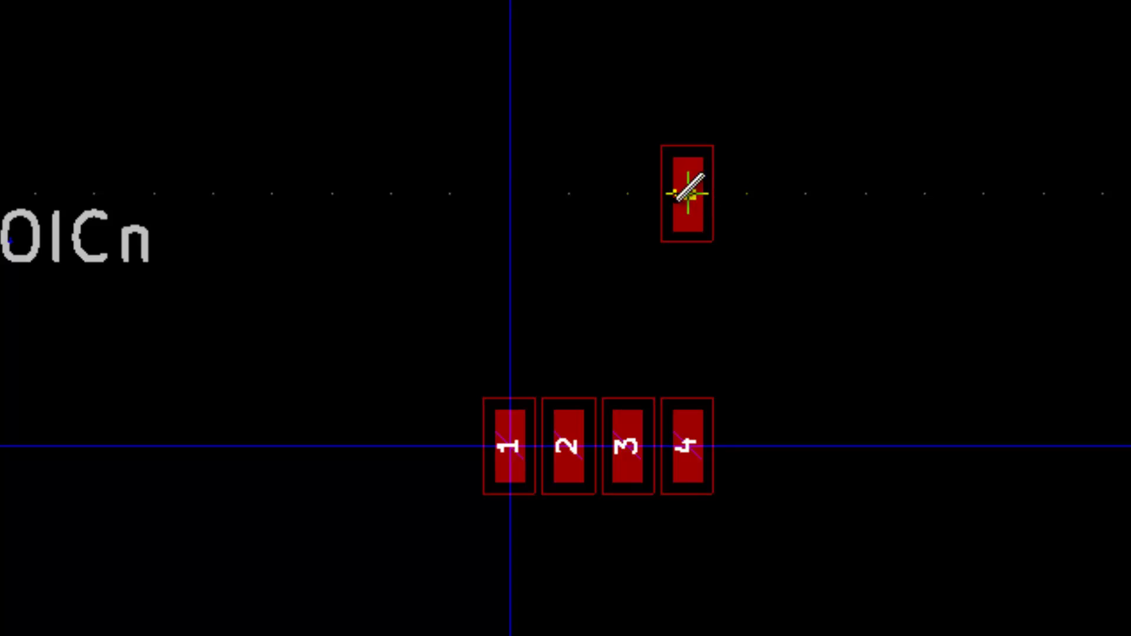
pyautogui.click(627, 193)
pyautogui.click(569, 193)
pyautogui.click(568, 193)
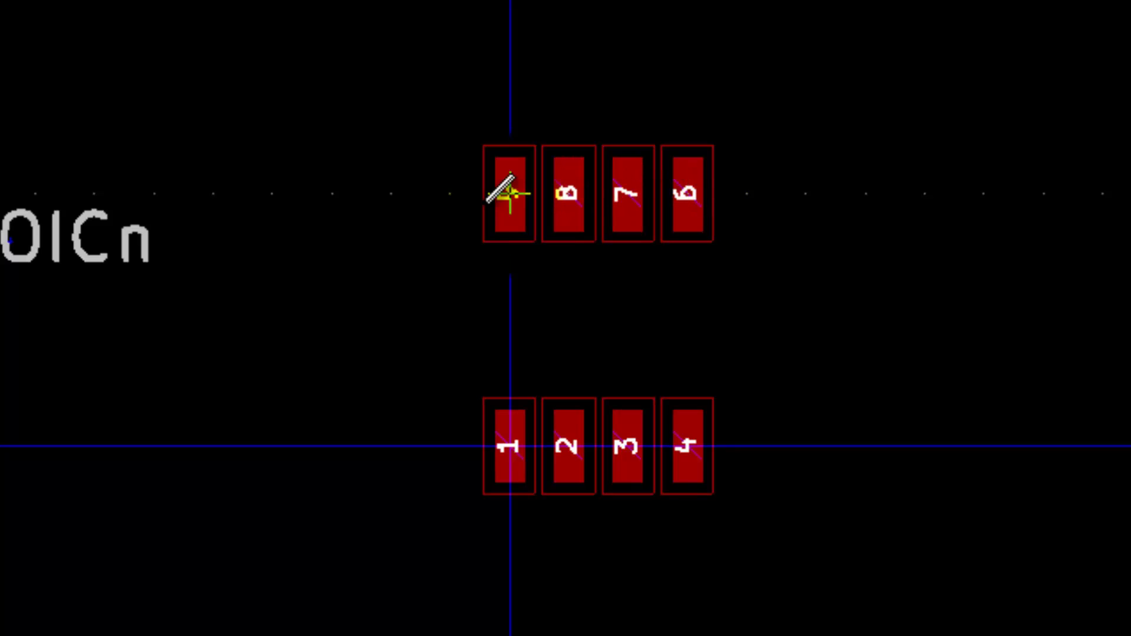
pyautogui.click(509, 193)
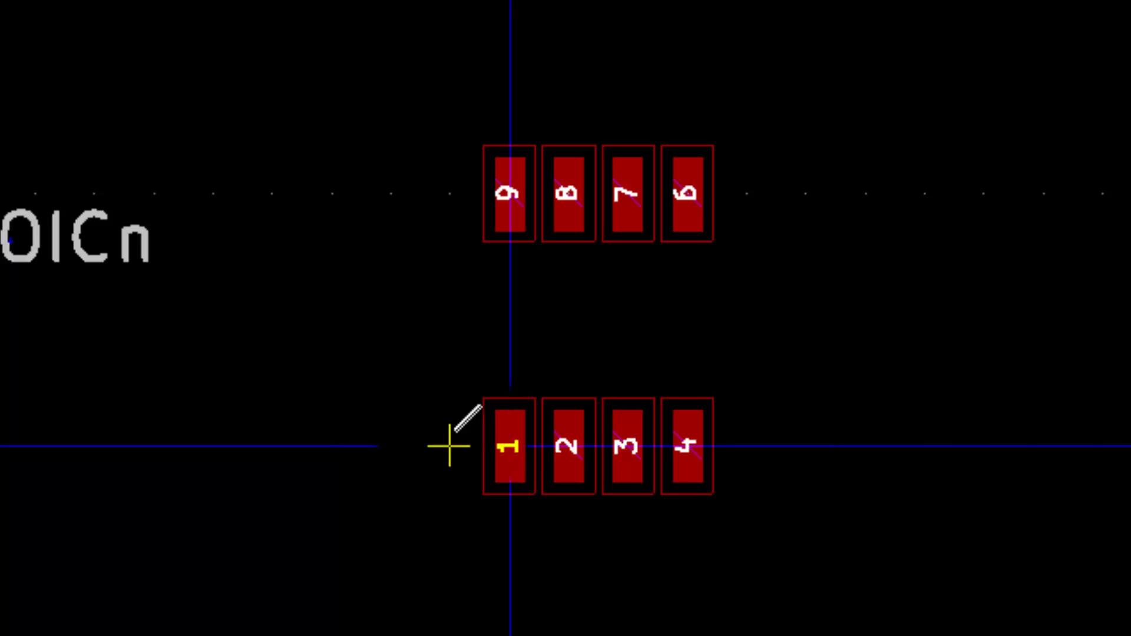
pyautogui.rightClick(782, 352)
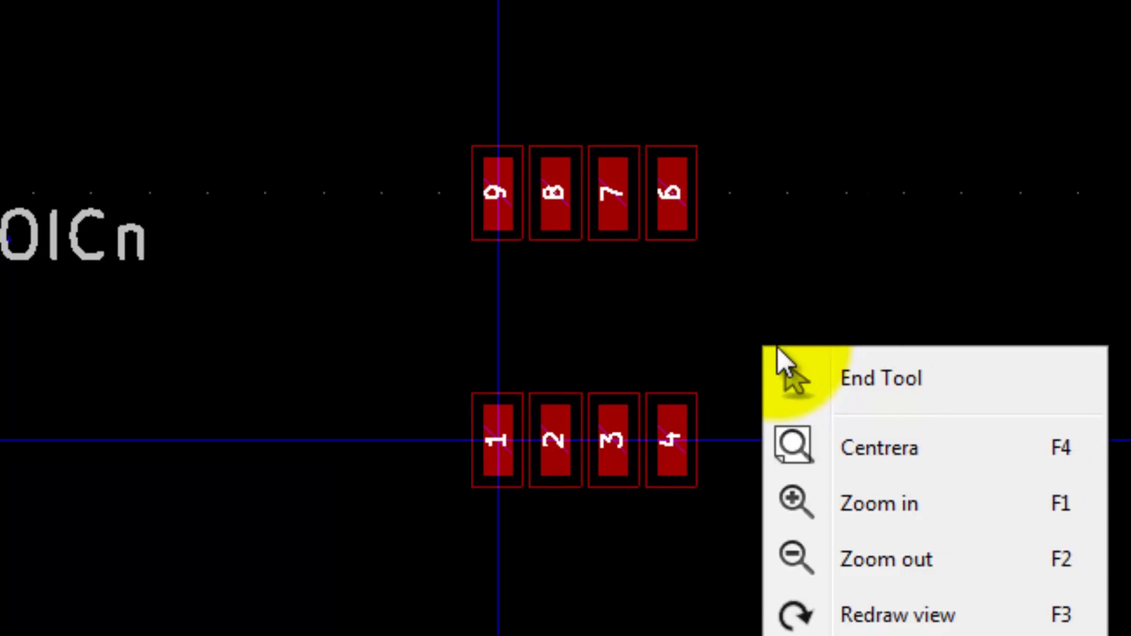
pyautogui.moveTo(619, 607)
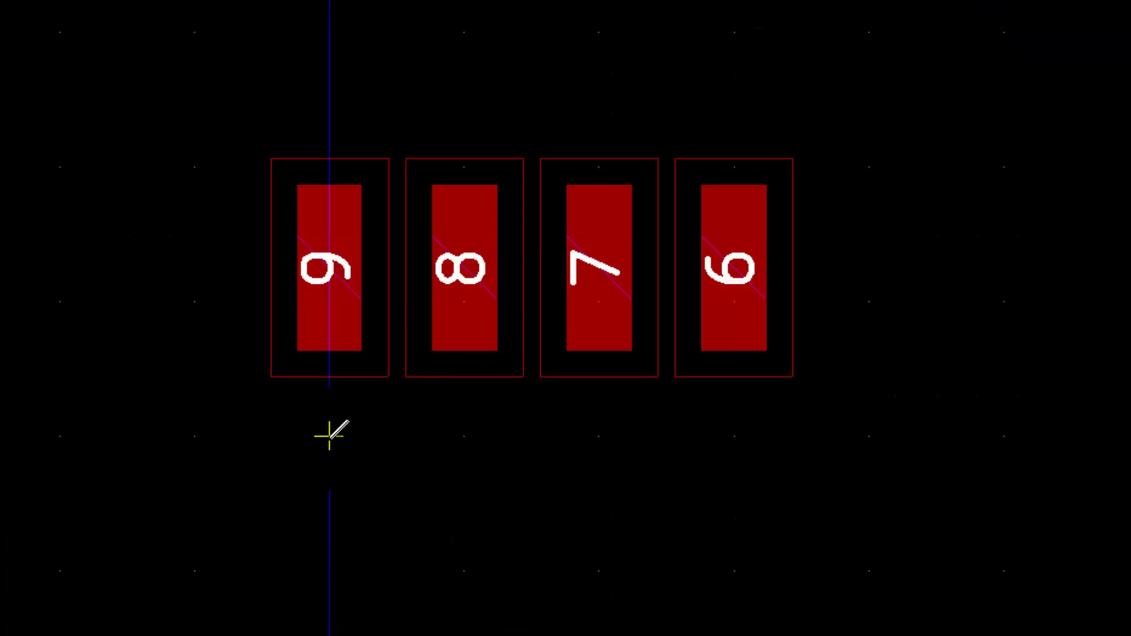
pyautogui.scroll(-2, 329, 436)
pyautogui.keyDown('shift'); pyautogui.scroll(-3, 336, 586); pyautogui.keyUp('shift')
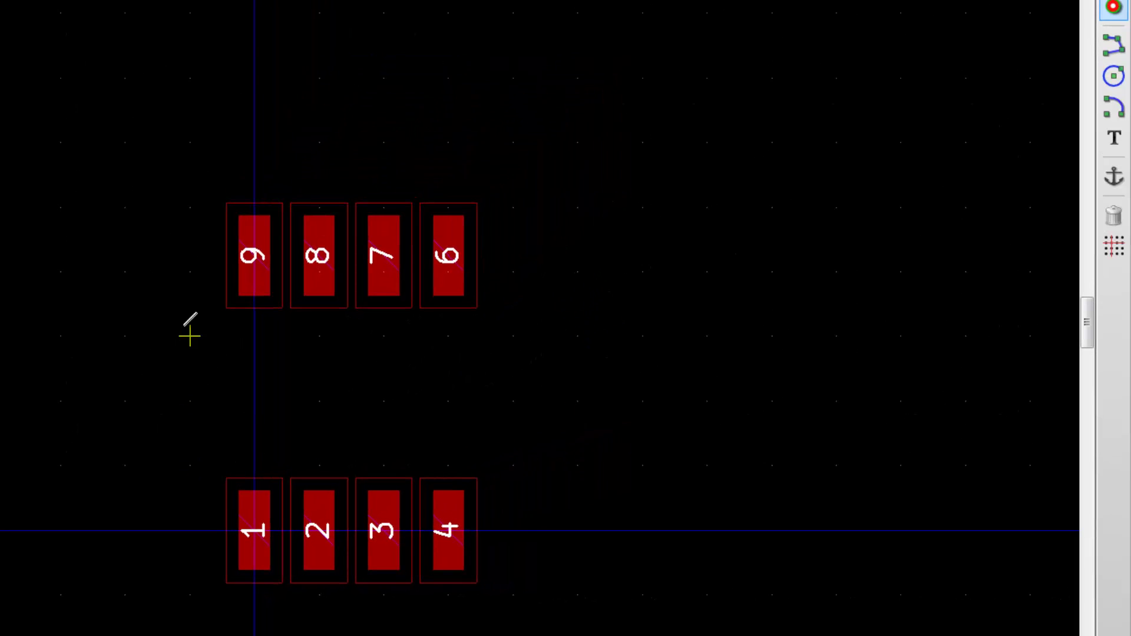
# Draw a closed rectangular graphic-line outline in the gap between the pad rows.
pyautogui.click(1113, 48)
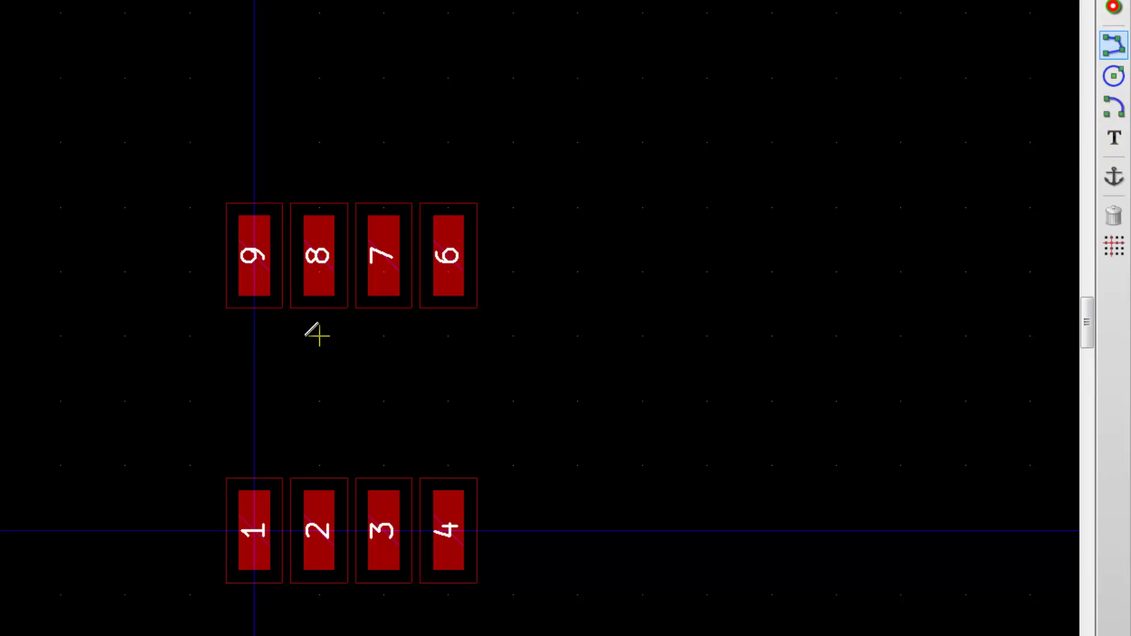
pyautogui.click(190, 336)
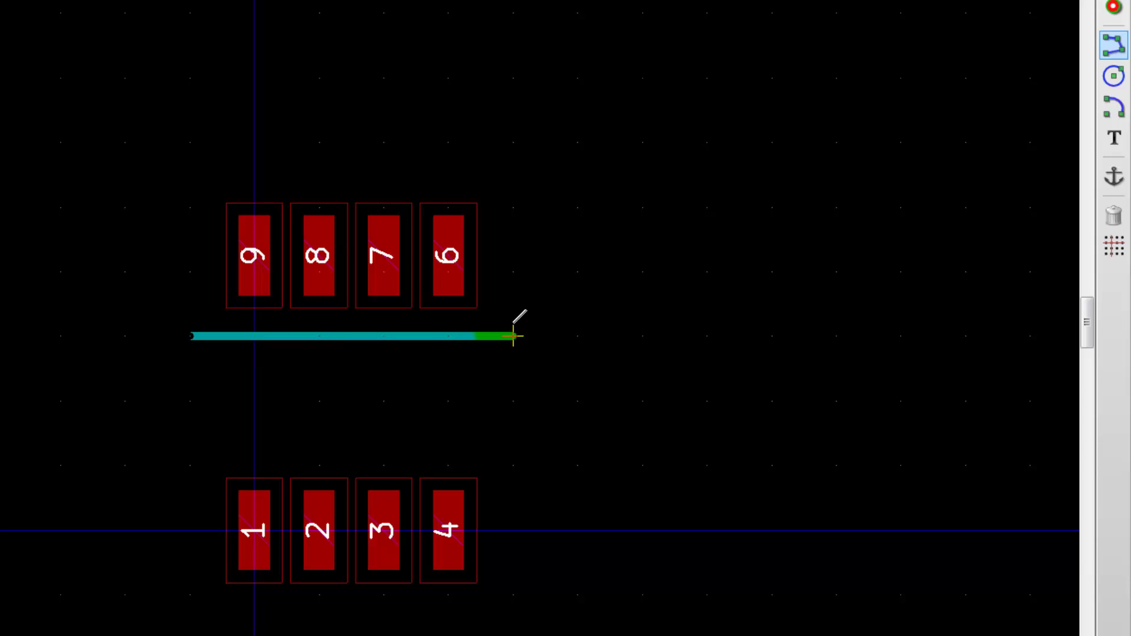
pyautogui.click(513, 336)
pyautogui.click(513, 465)
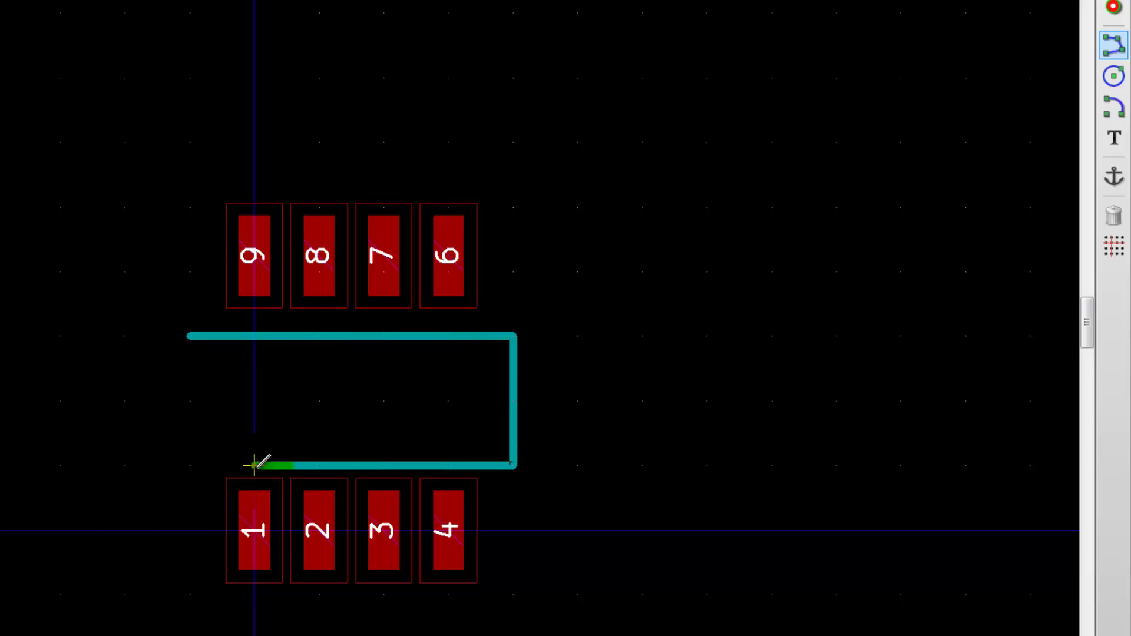
pyautogui.click(190, 466)
pyautogui.click(190, 336)
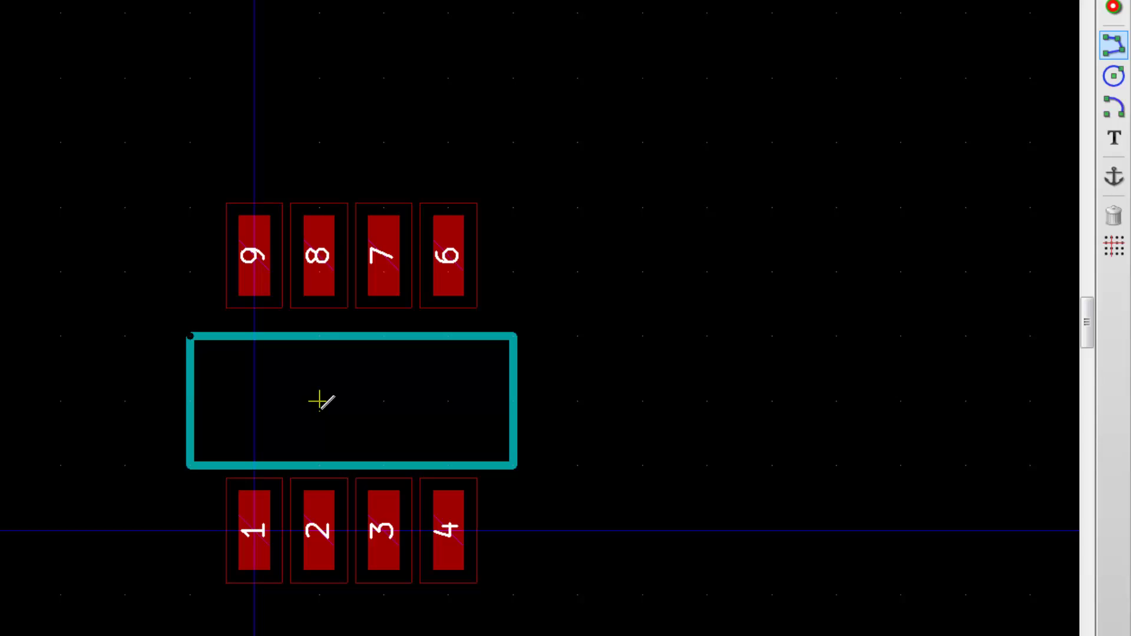
pyautogui.click(189, 335)
# Draw a larger outline around the pads, then cancel and remove it.
pyautogui.click(512, 271)
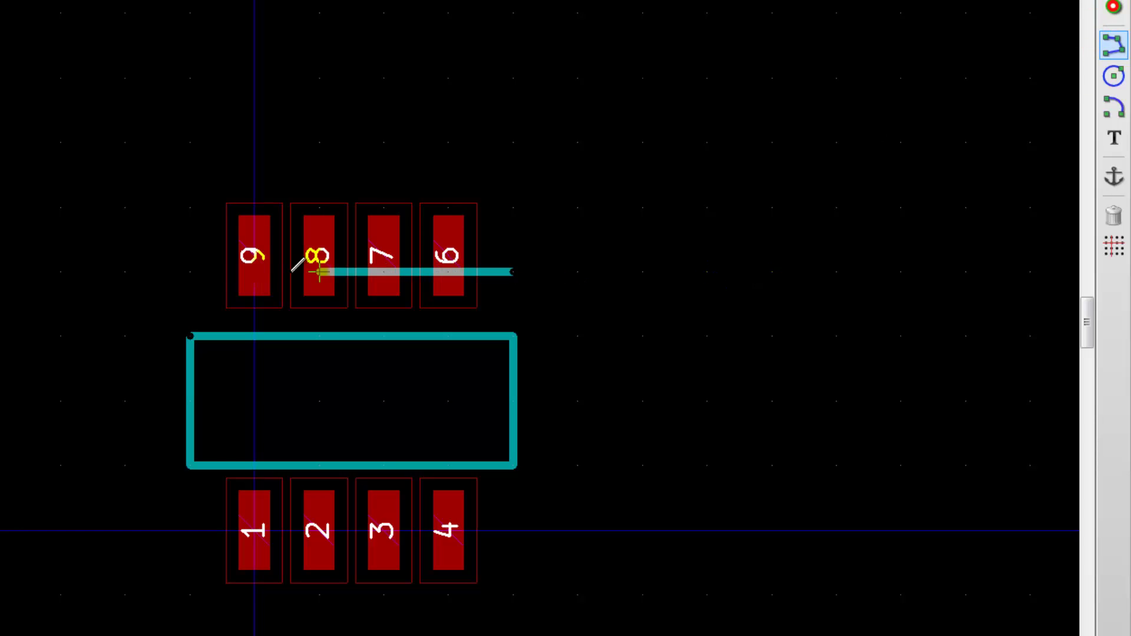
pyautogui.click(125, 272)
pyautogui.click(125, 531)
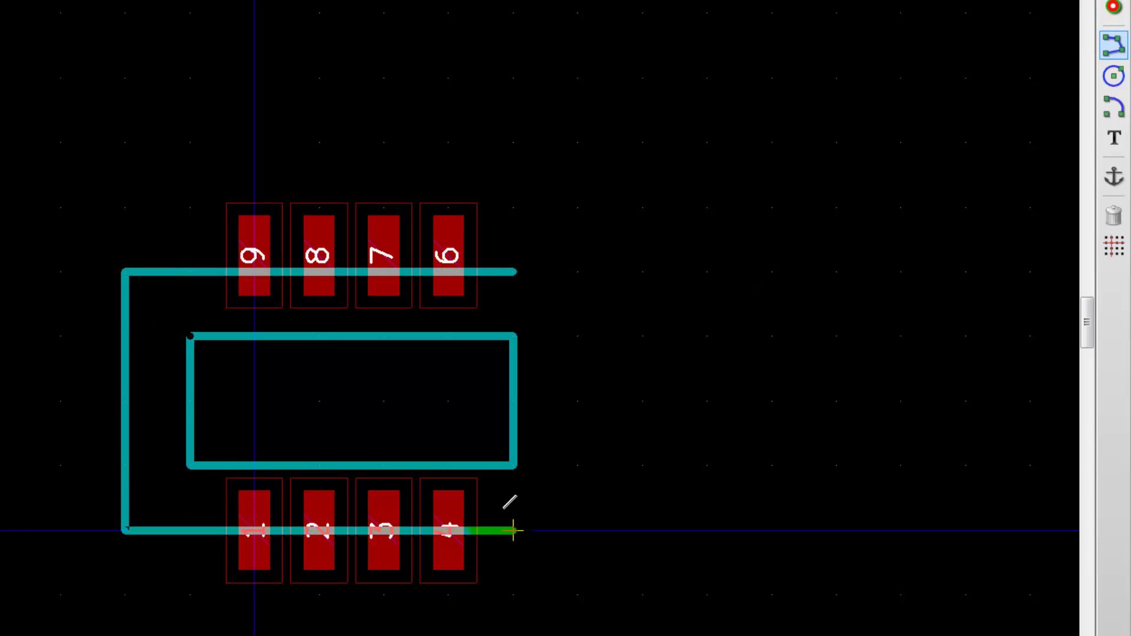
pyautogui.click(578, 530)
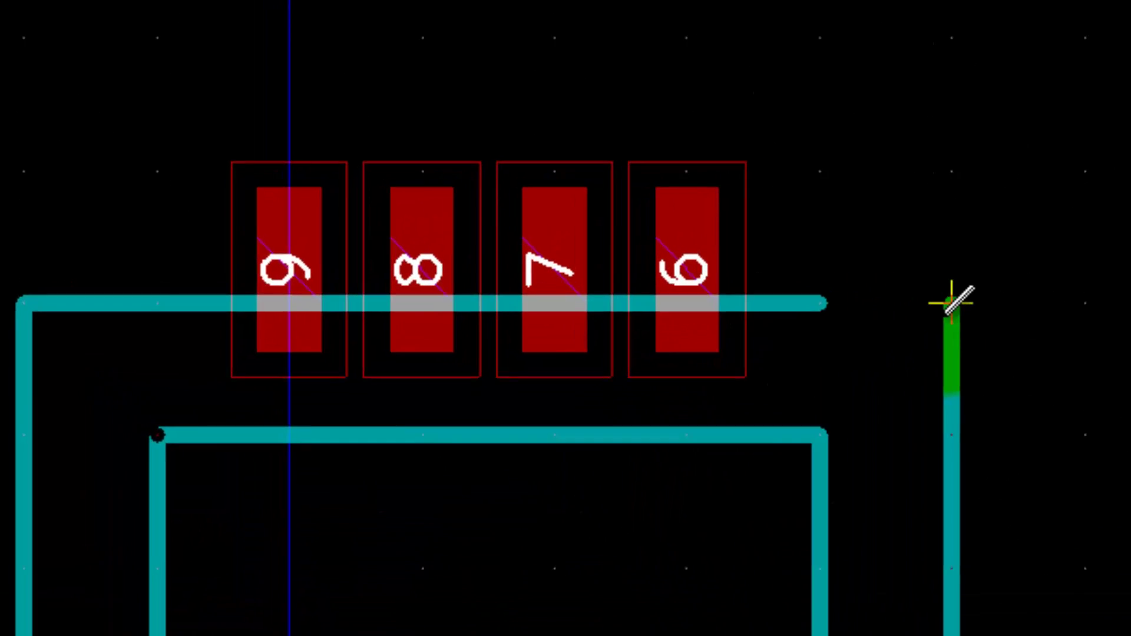
pyautogui.click(951, 303)
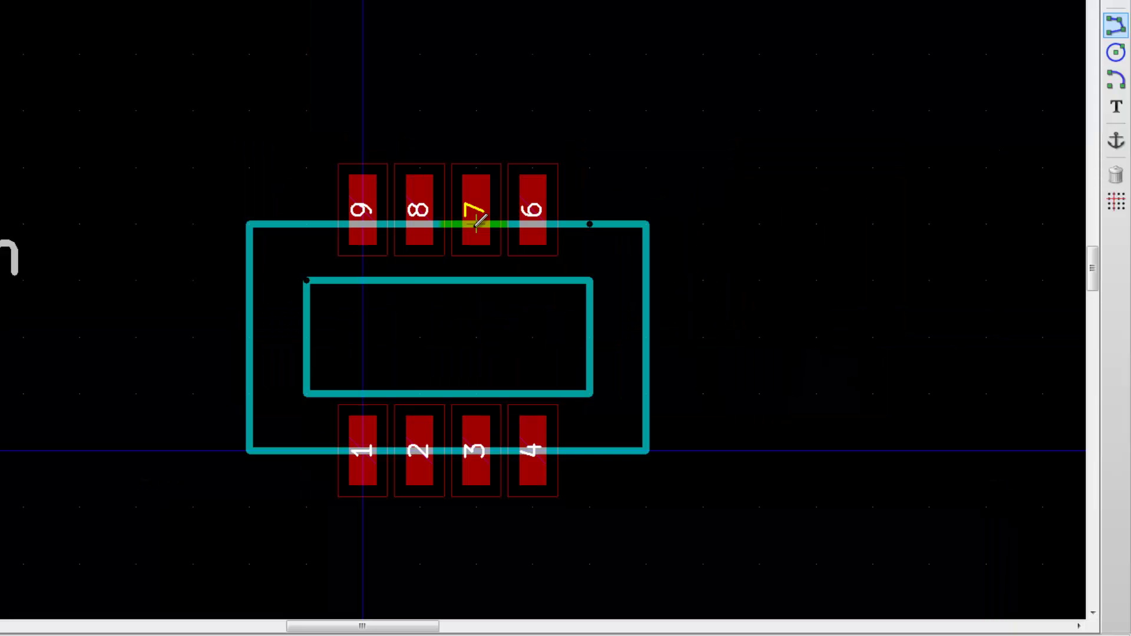
pyautogui.press('Escape')
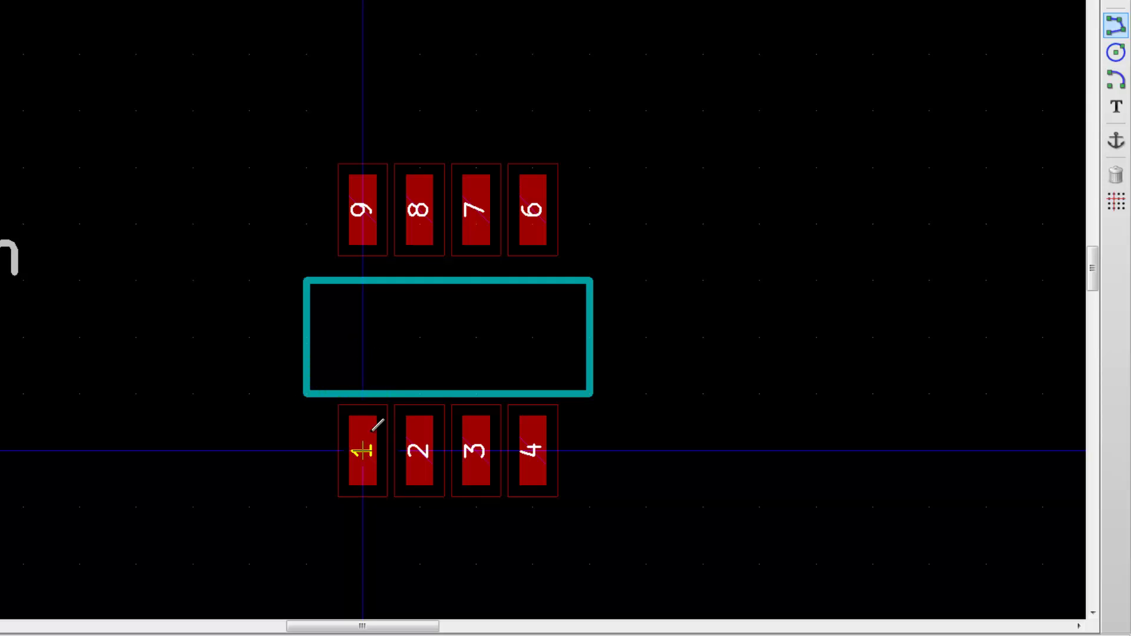
# Set the grid to 0,0100 mm for fine placement.
pyautogui.rightClick(429, 320)
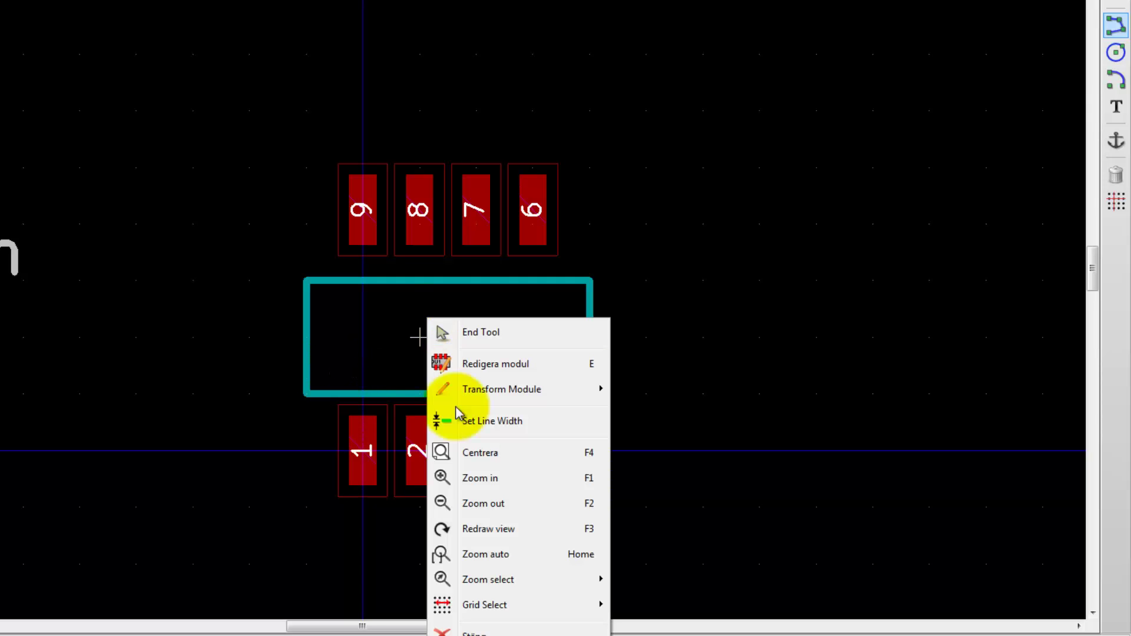
pyautogui.moveTo(522, 602)
pyautogui.click(694, 592)
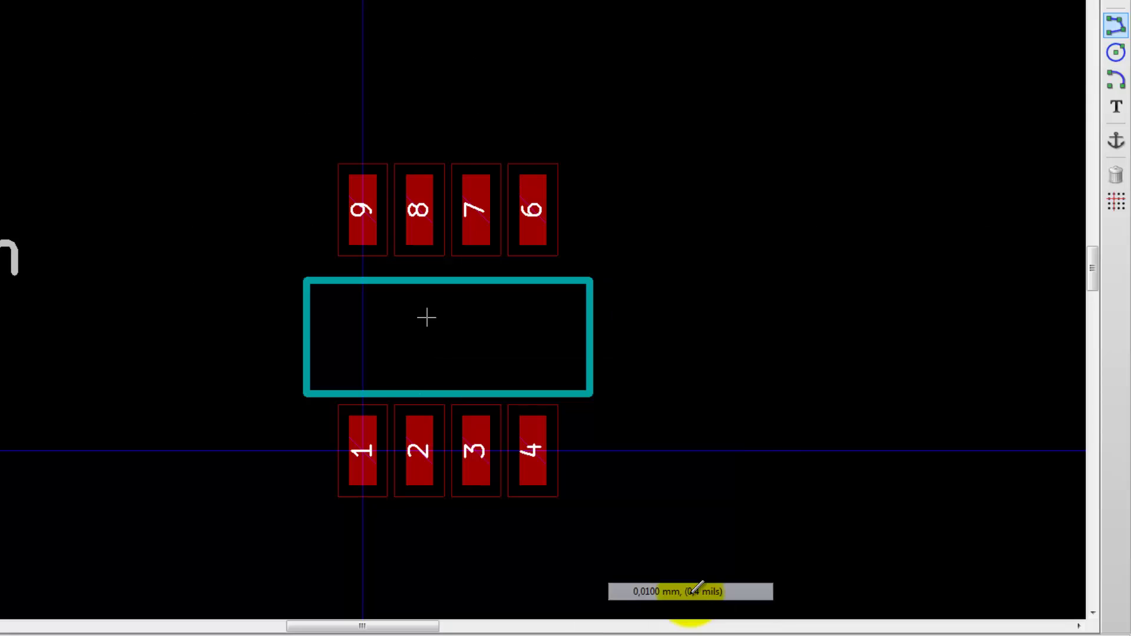
# Draw a small pin-1 circle inside the outline's lower-left corner.
pyautogui.click(1115, 54)
pyautogui.scroll(5, 333, 387)
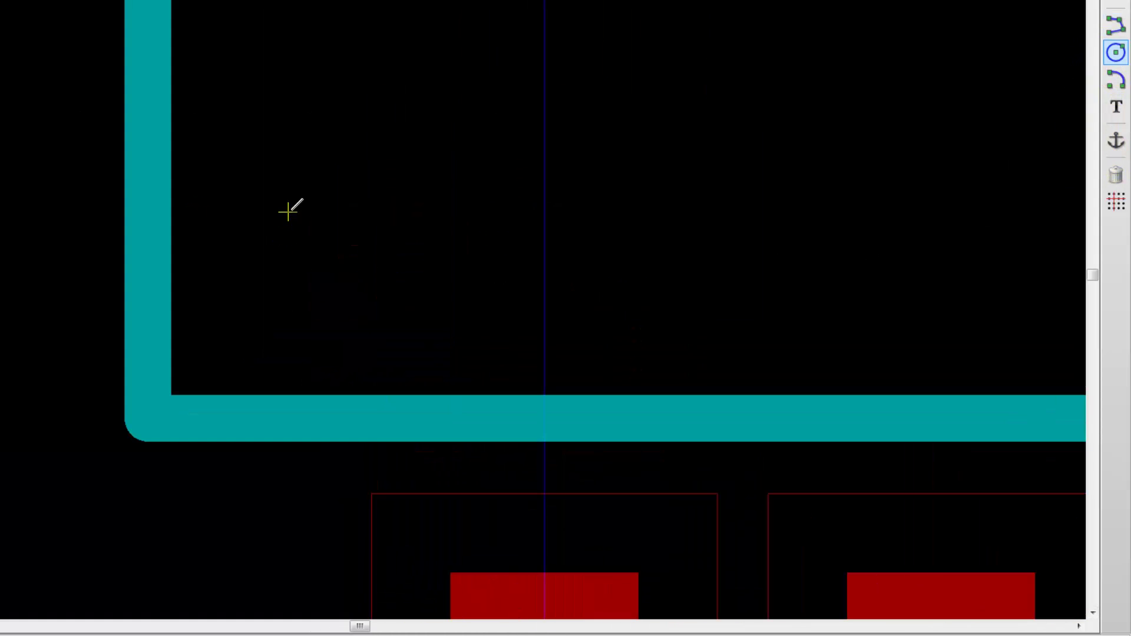
pyautogui.click(272, 202)
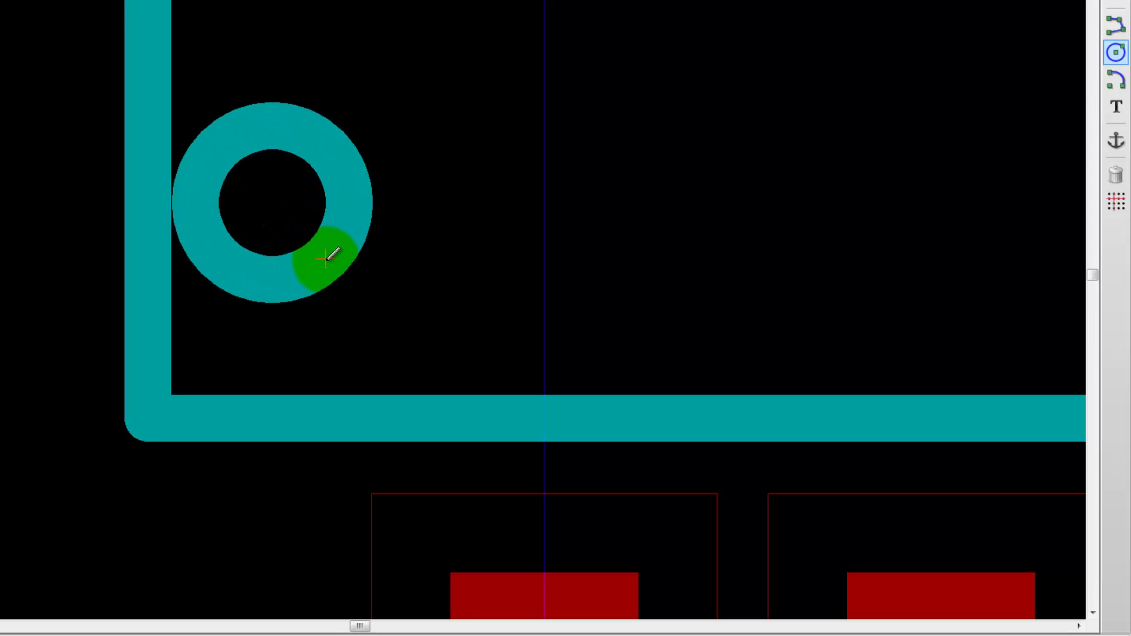
pyautogui.scroll(-5, 326, 258)
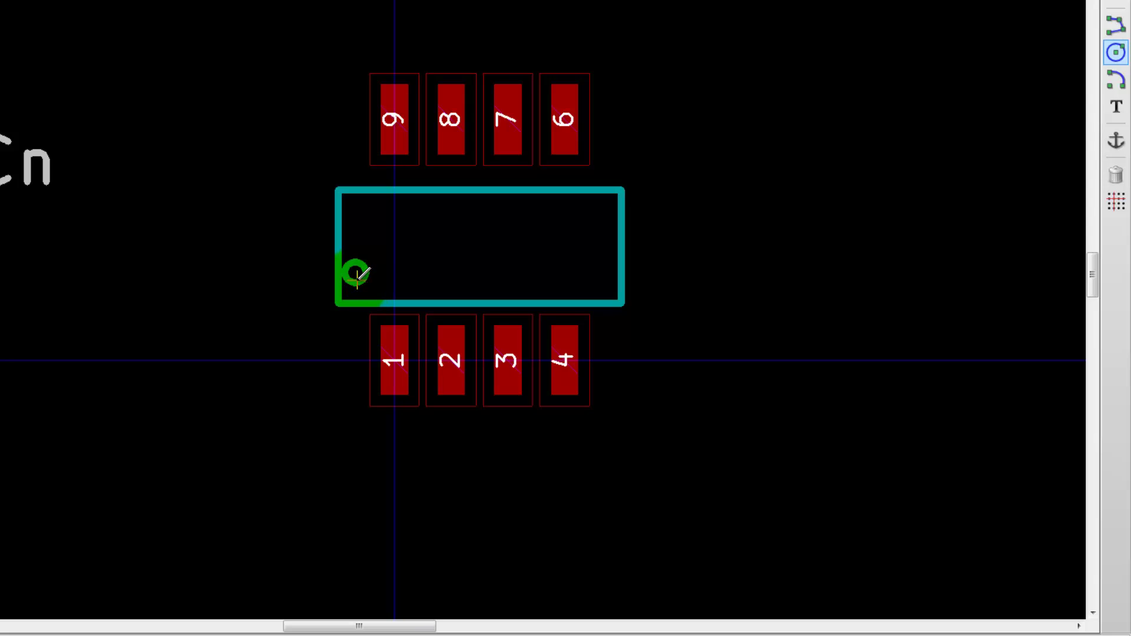
pyautogui.click(361, 282)
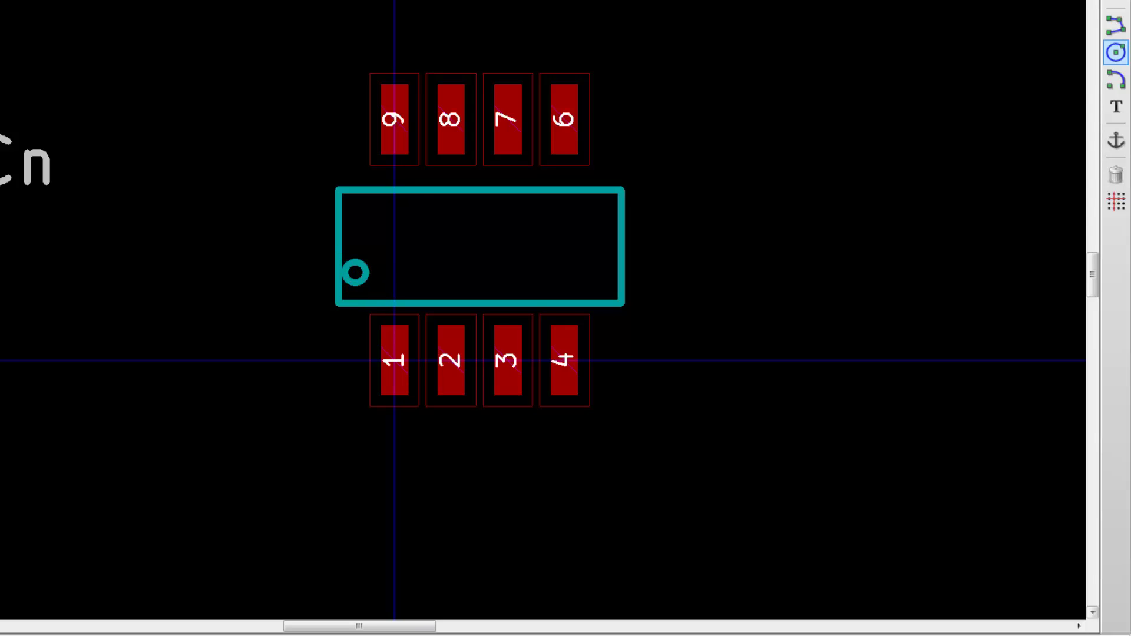
pyautogui.press('Escape')
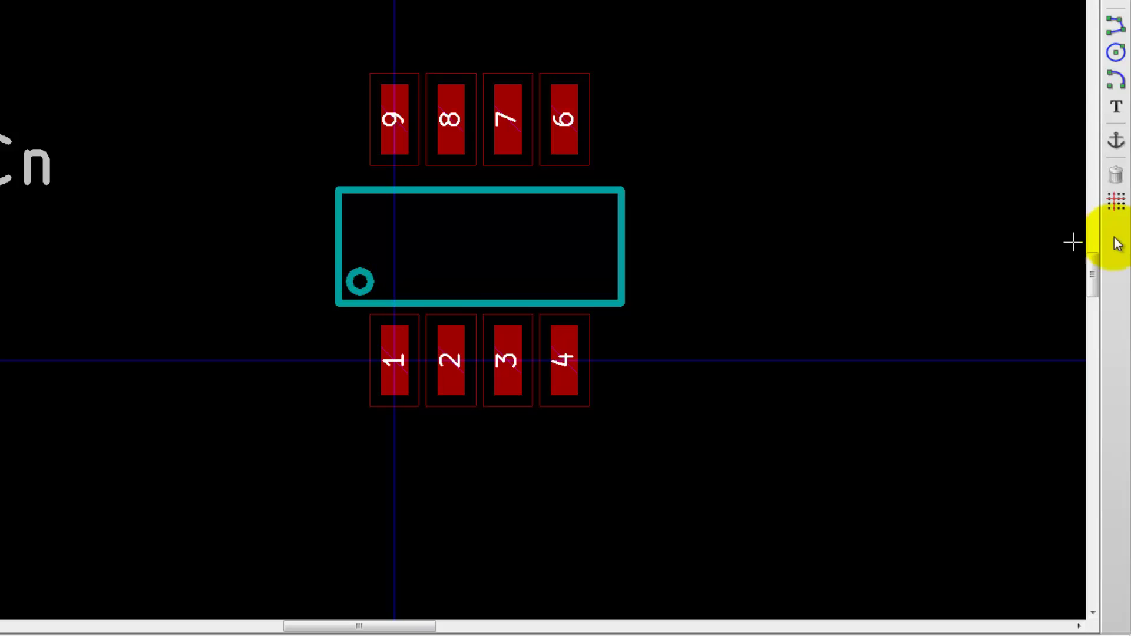
# Move the MySOICn text inside the outline and place U** beside the top pads.
pyautogui.press('m')
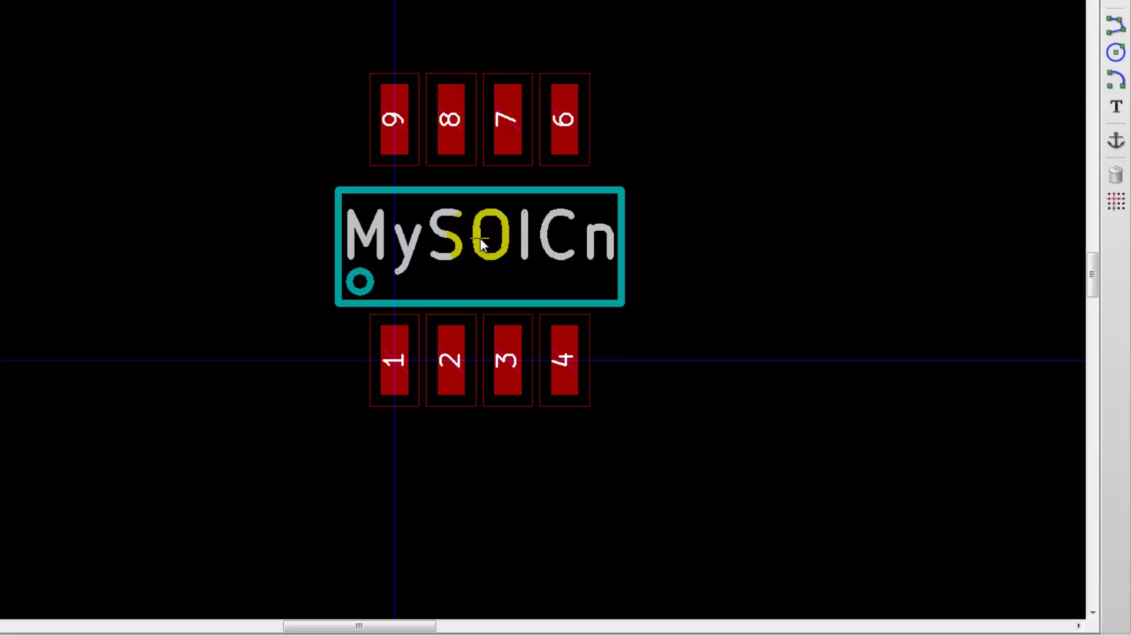
pyautogui.click(481, 243)
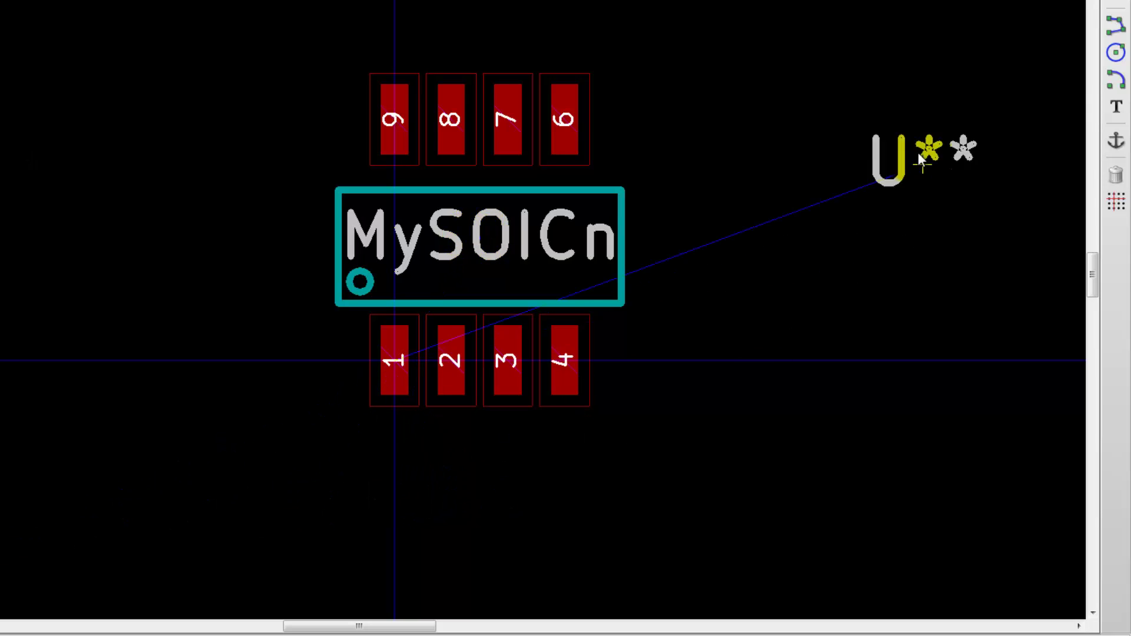
pyautogui.click(700, 122)
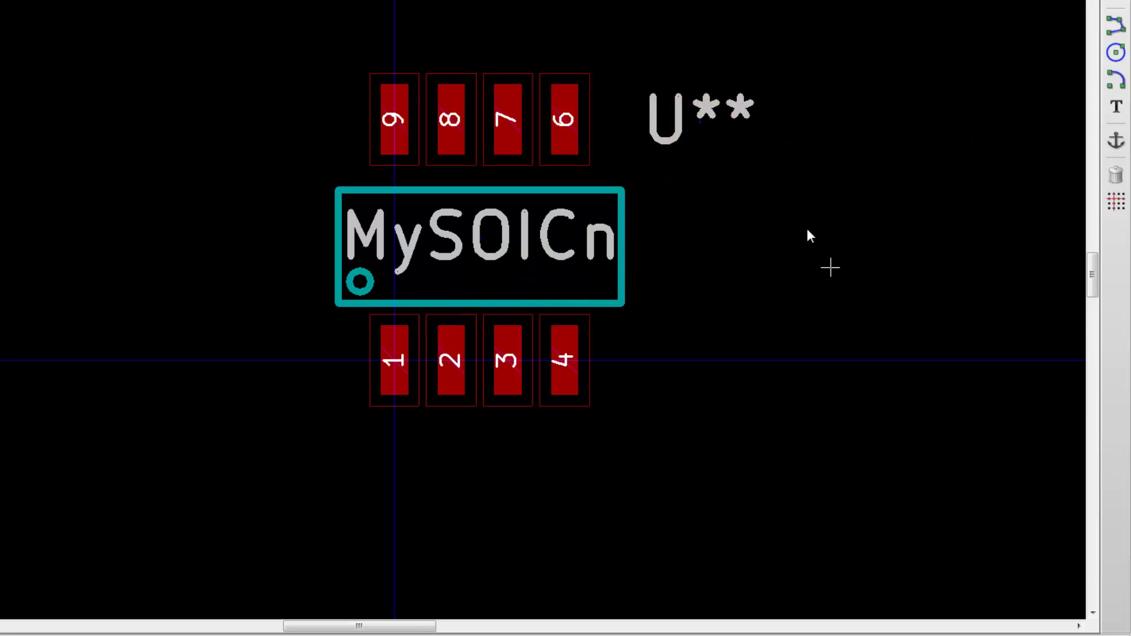
# Set the MySOICn text's Display to Invisible, then glance at the datasheet.
pyautogui.click(370, 240)
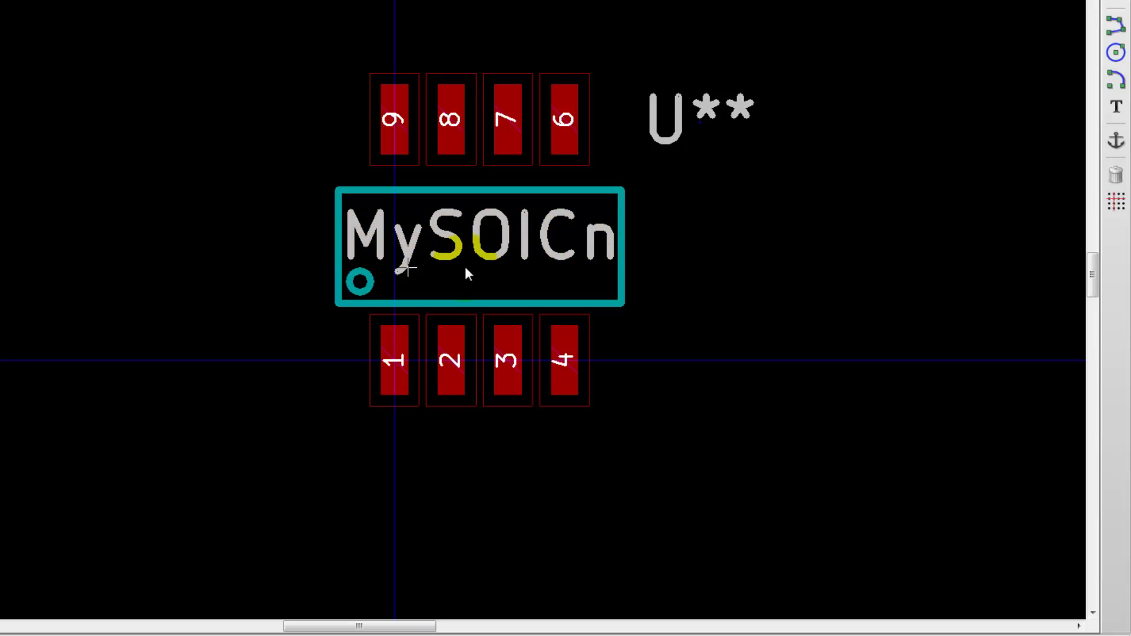
pyautogui.doubleClick(442, 236)
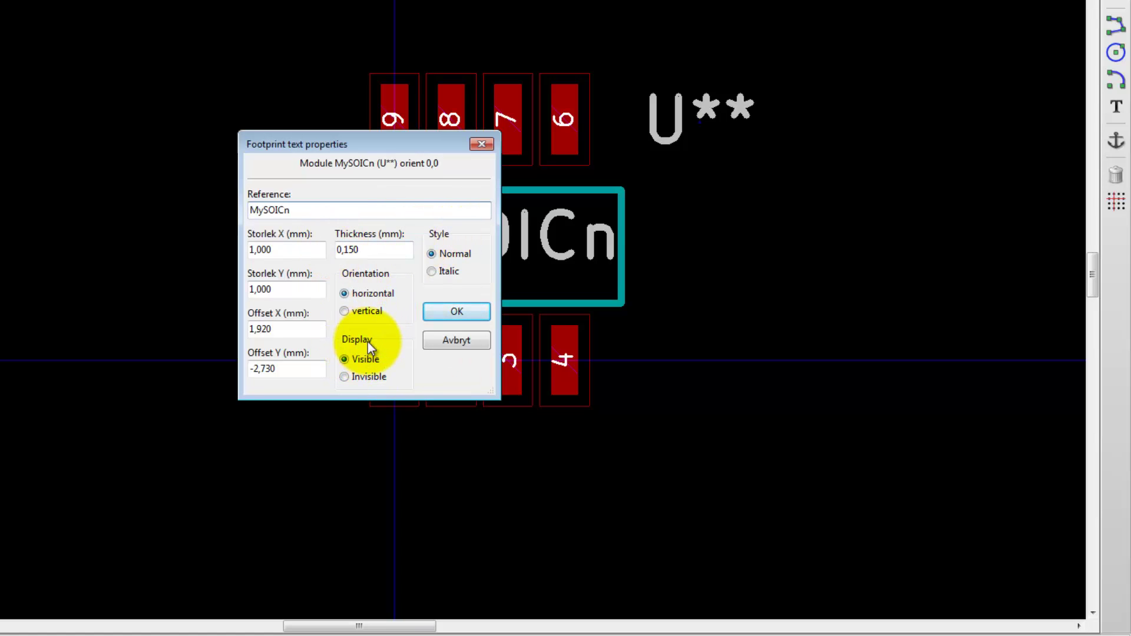
pyautogui.click(344, 377)
pyautogui.click(466, 309)
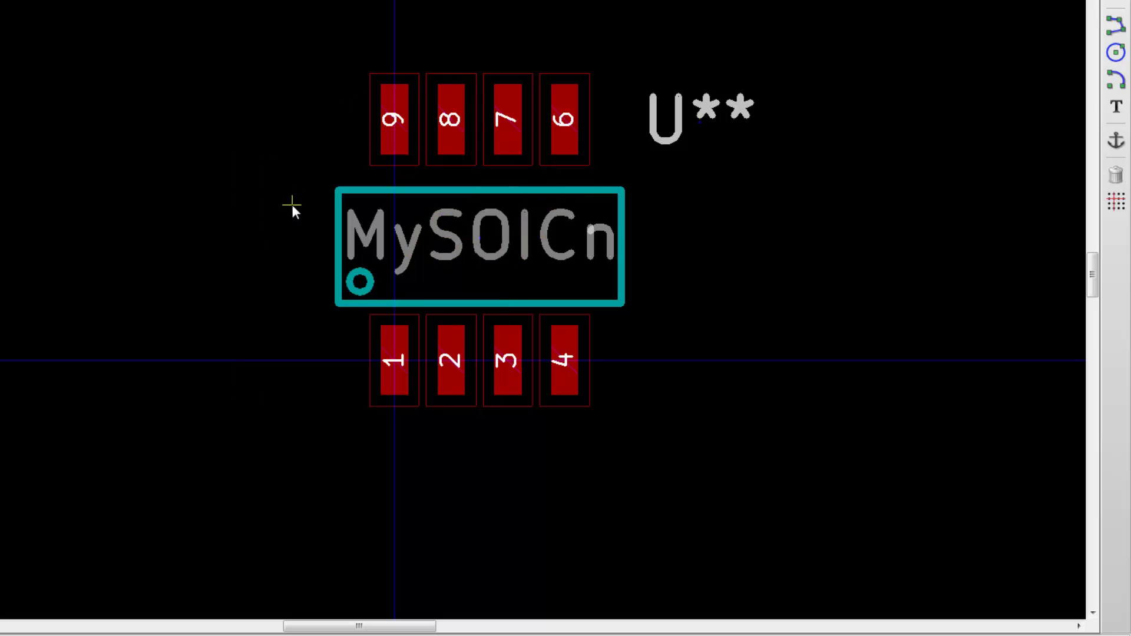
pyautogui.hotkey('alt', 'Tab')
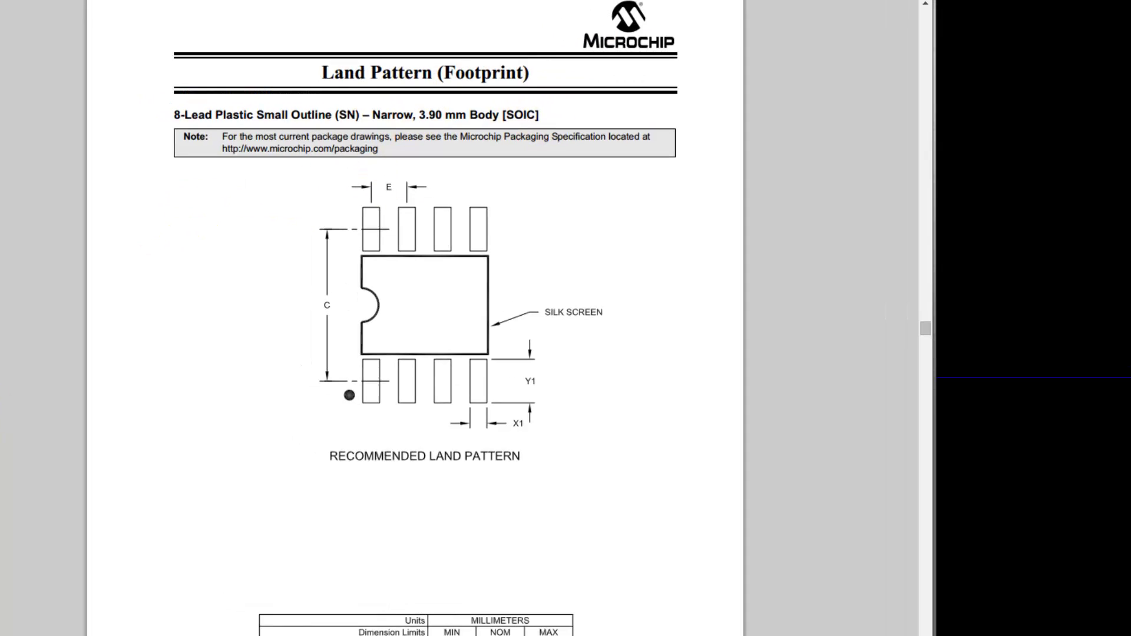
pyautogui.hotkey('alt', 'Tab')
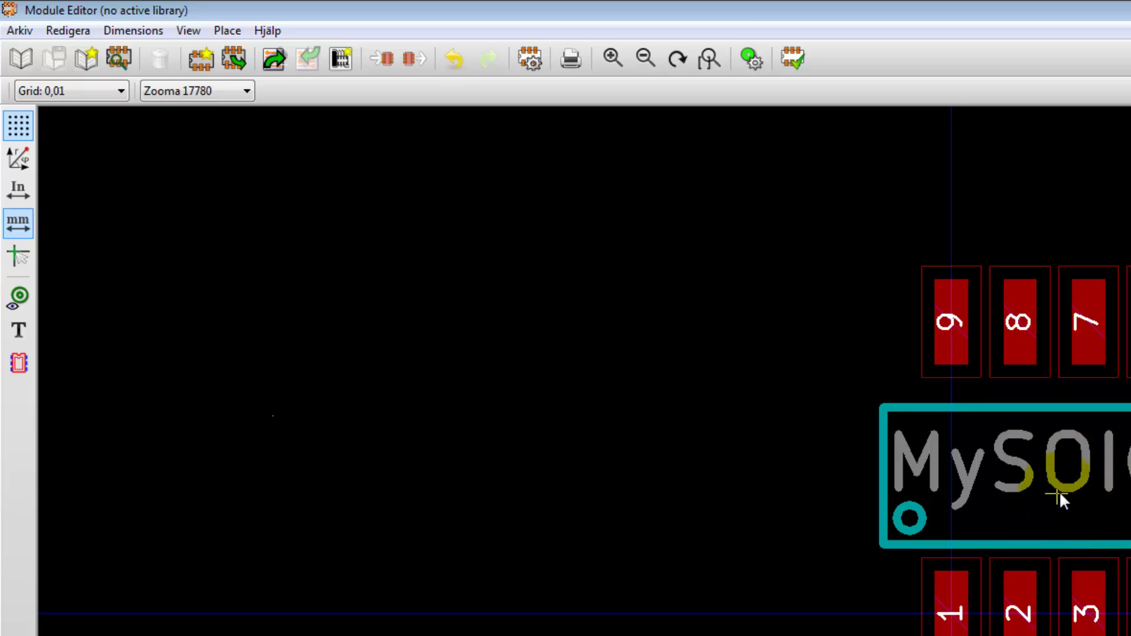
# Save the footprint as new library MyFootprints in Dropbox > Privat > KiCADprojects > MyLibraries.
pyautogui.click(86, 56)
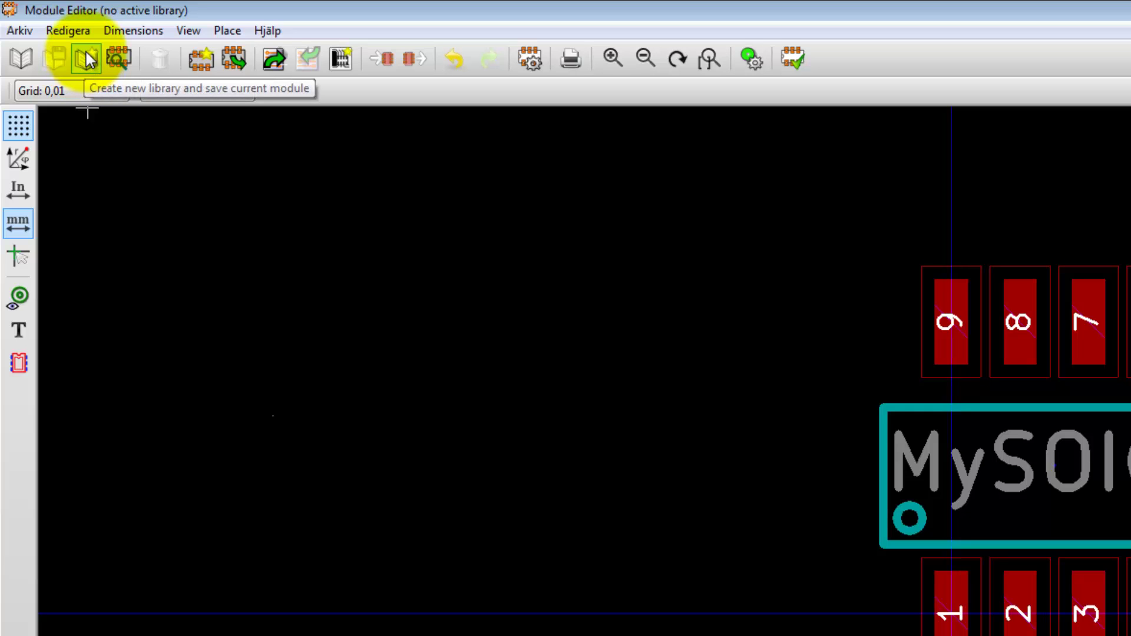
pyautogui.click(86, 57)
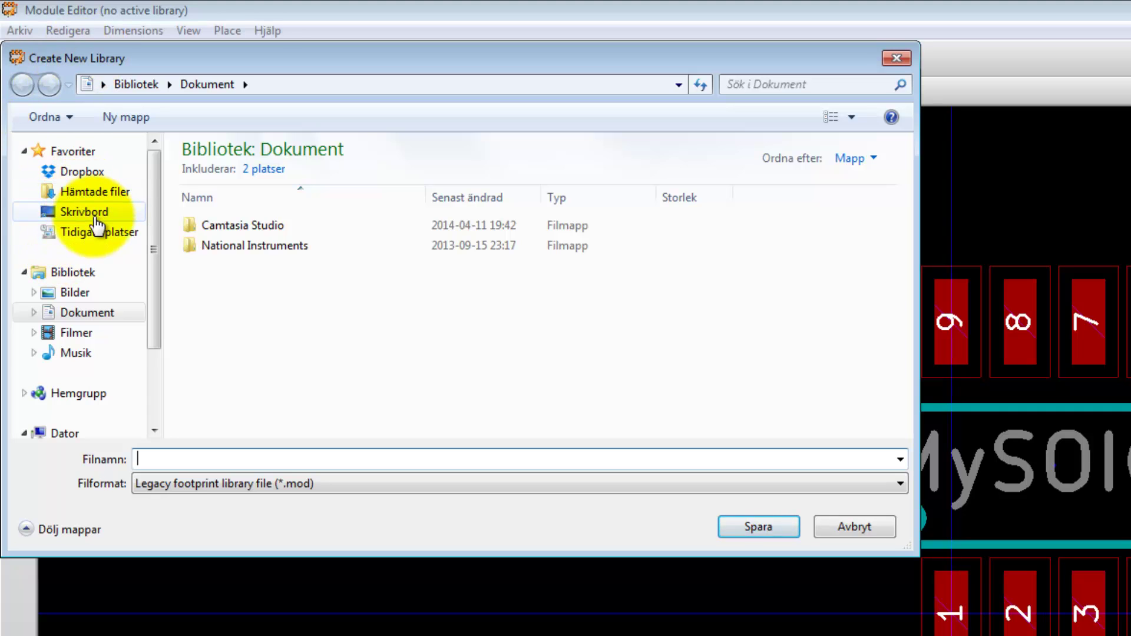
pyautogui.click(82, 171)
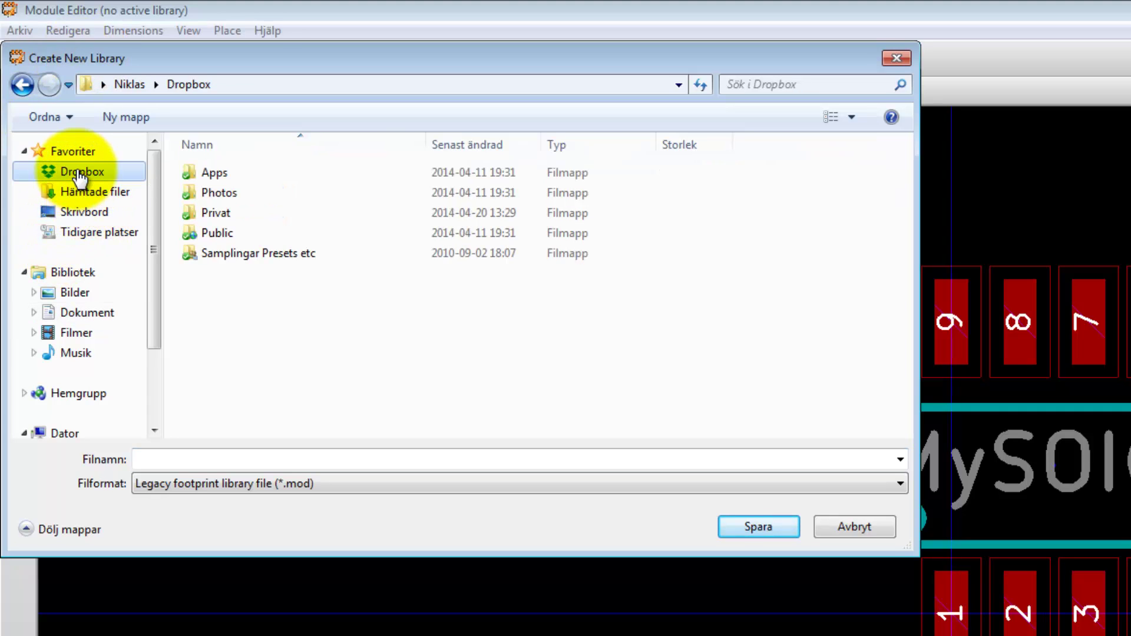
pyautogui.click(203, 213)
pyautogui.doubleClick(203, 214)
pyautogui.doubleClick(238, 177)
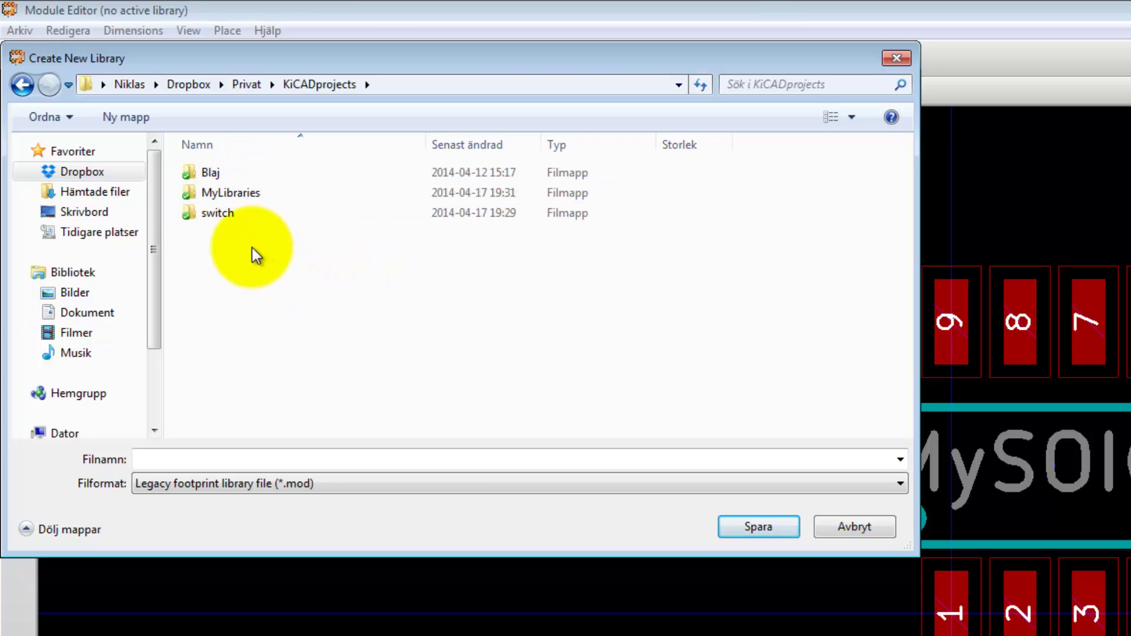
pyautogui.doubleClick(238, 192)
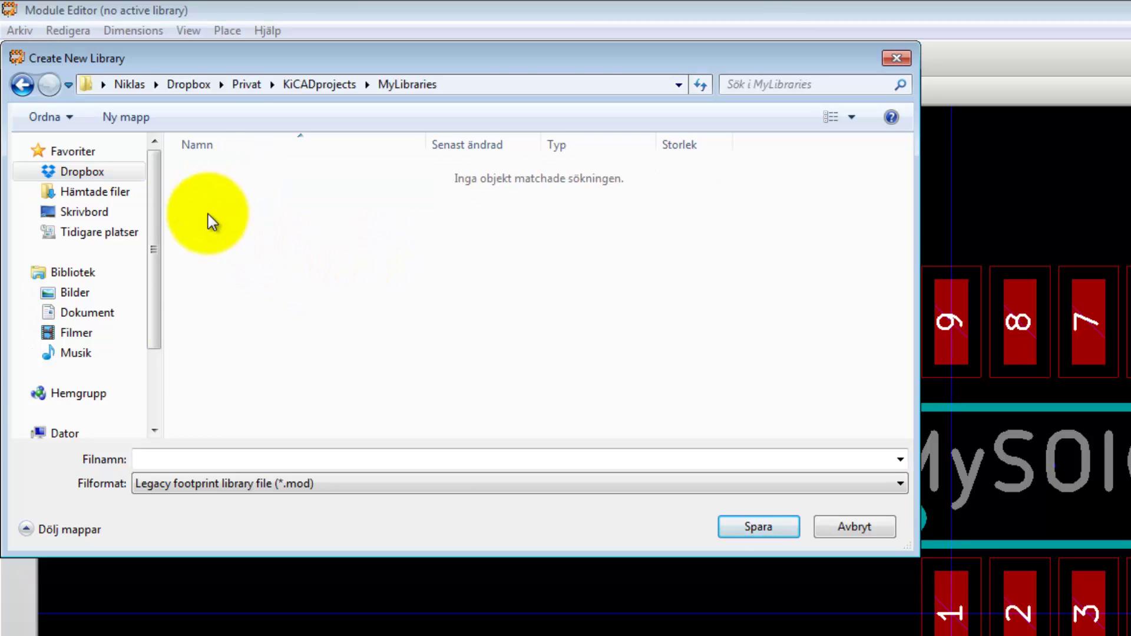
pyautogui.click(232, 460)
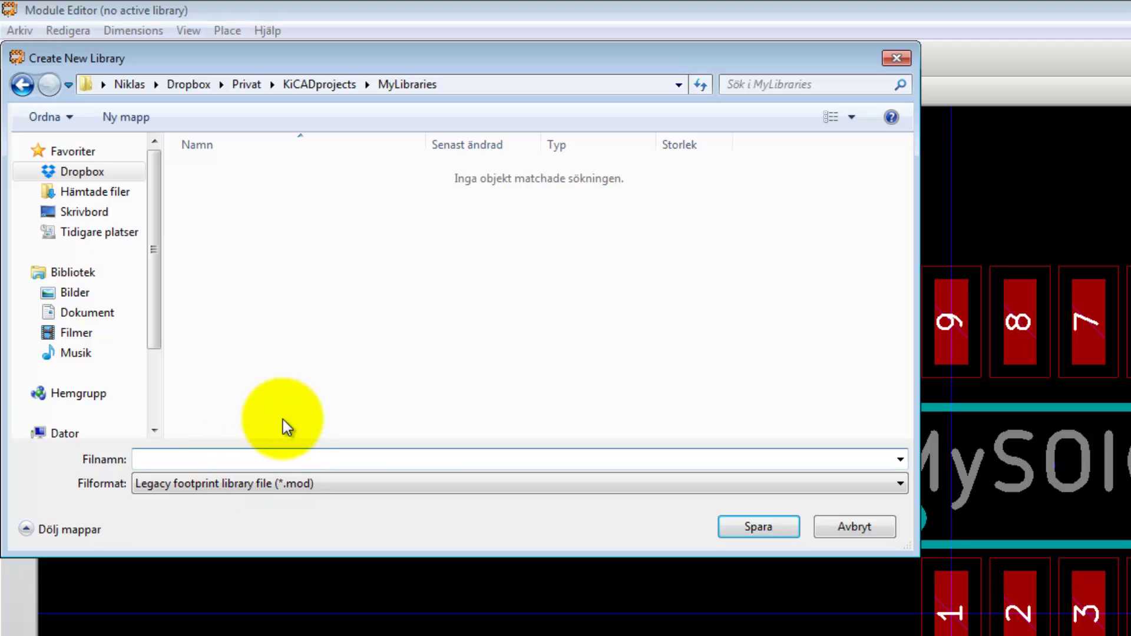
pyautogui.write('M')
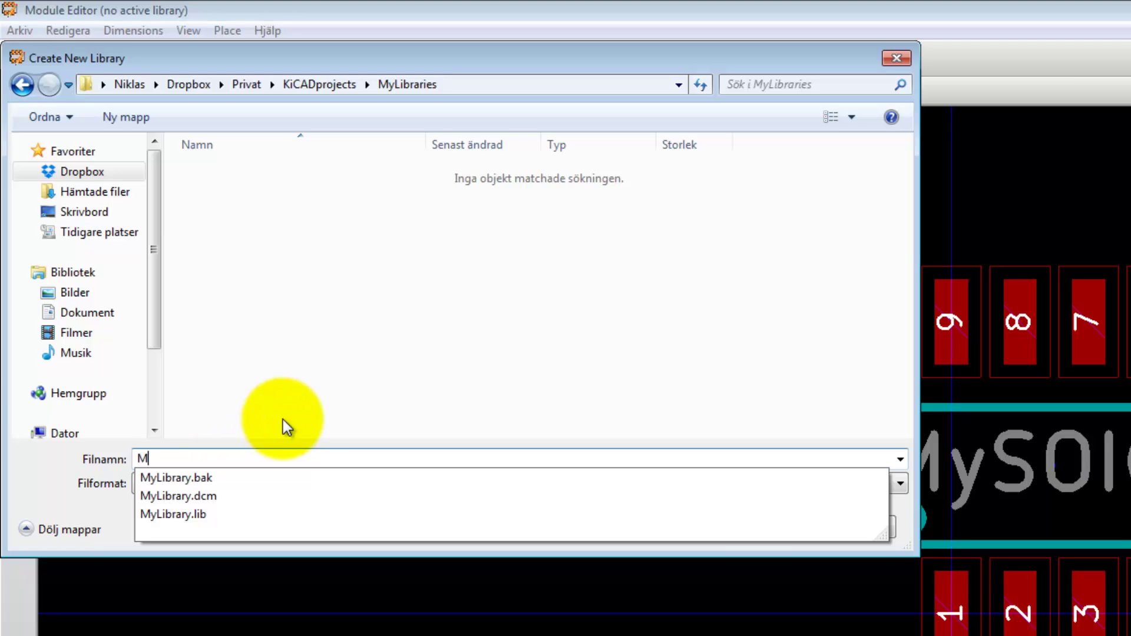
pyautogui.write('yFoot')
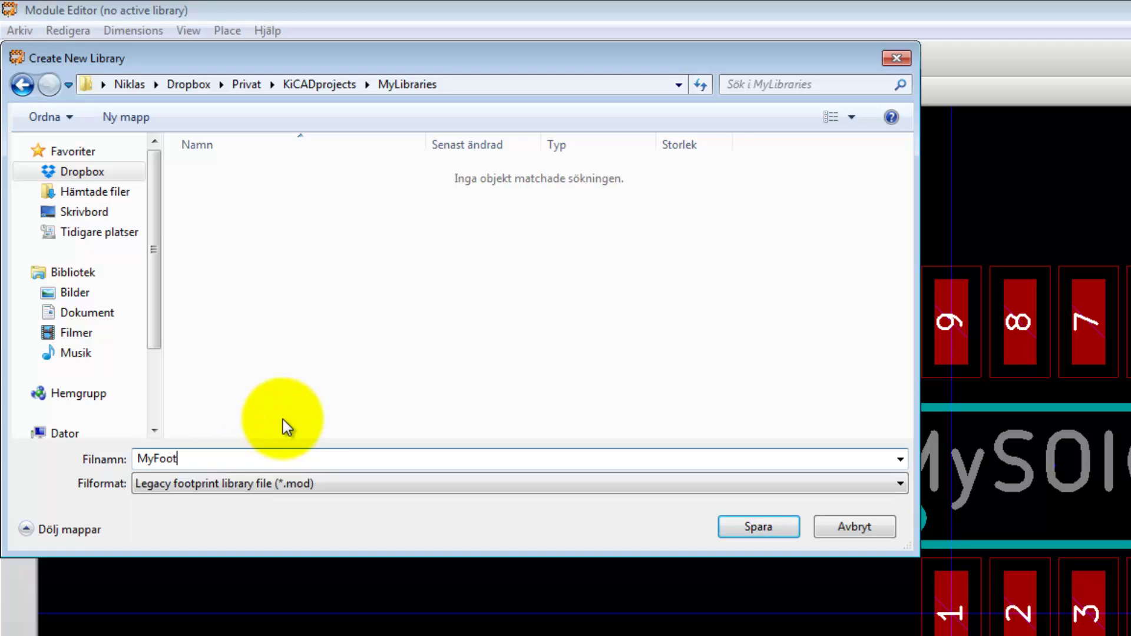
pyautogui.write('prints')
pyautogui.click(760, 528)
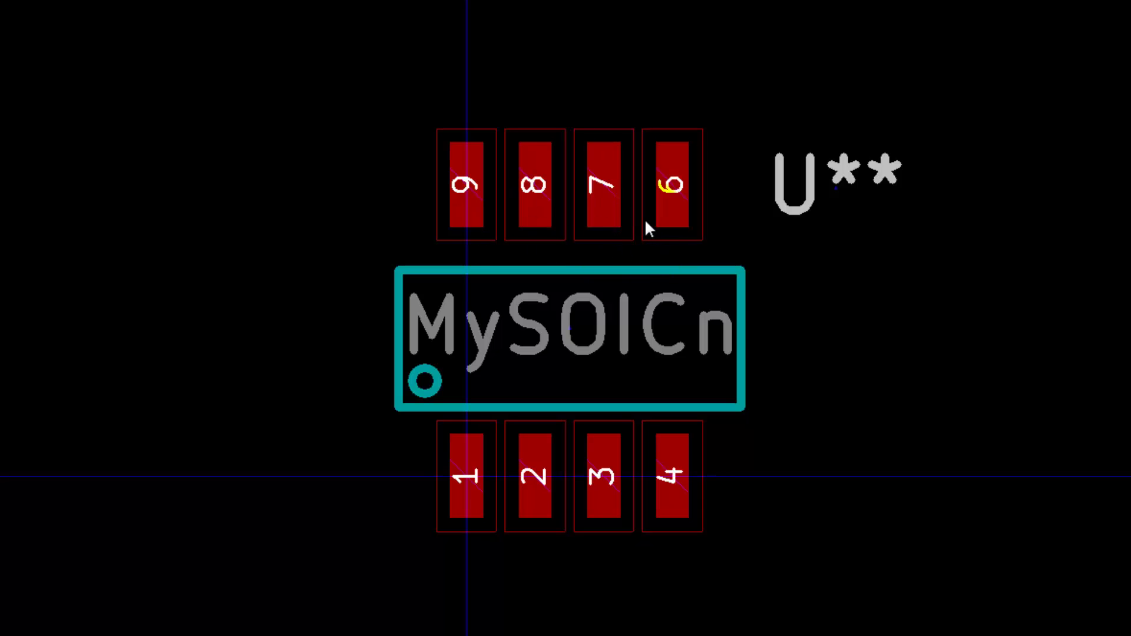
# Renumber top pads 6 to 5 and 7 to 6 in Pad Properties.
pyautogui.doubleClick(673, 200)
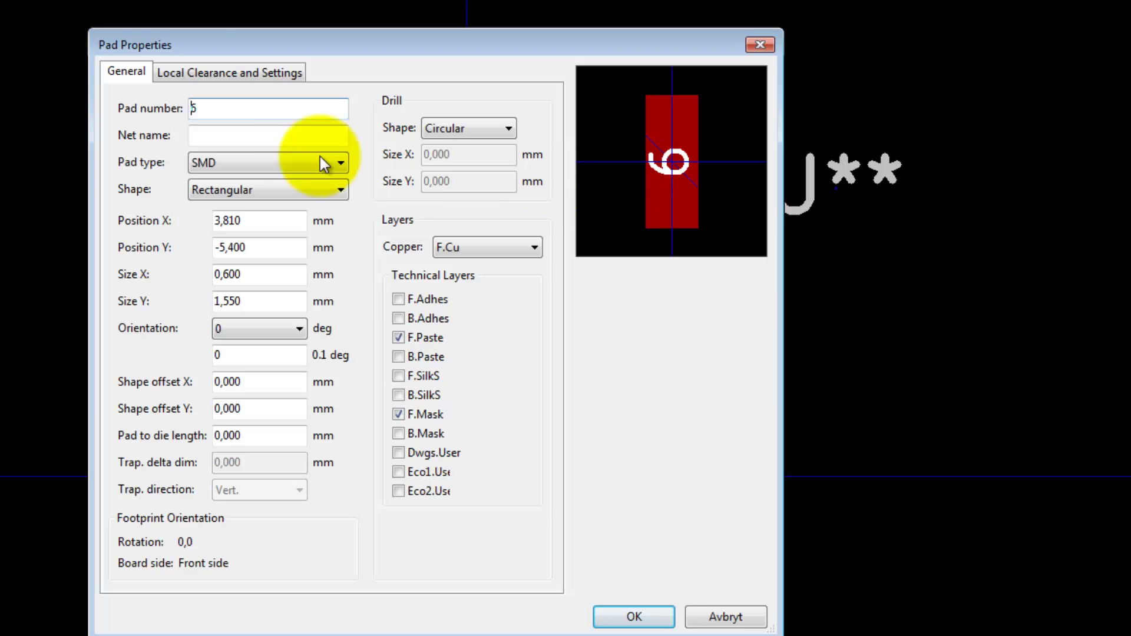
pyautogui.doubleClick(216, 116)
pyautogui.write('5')
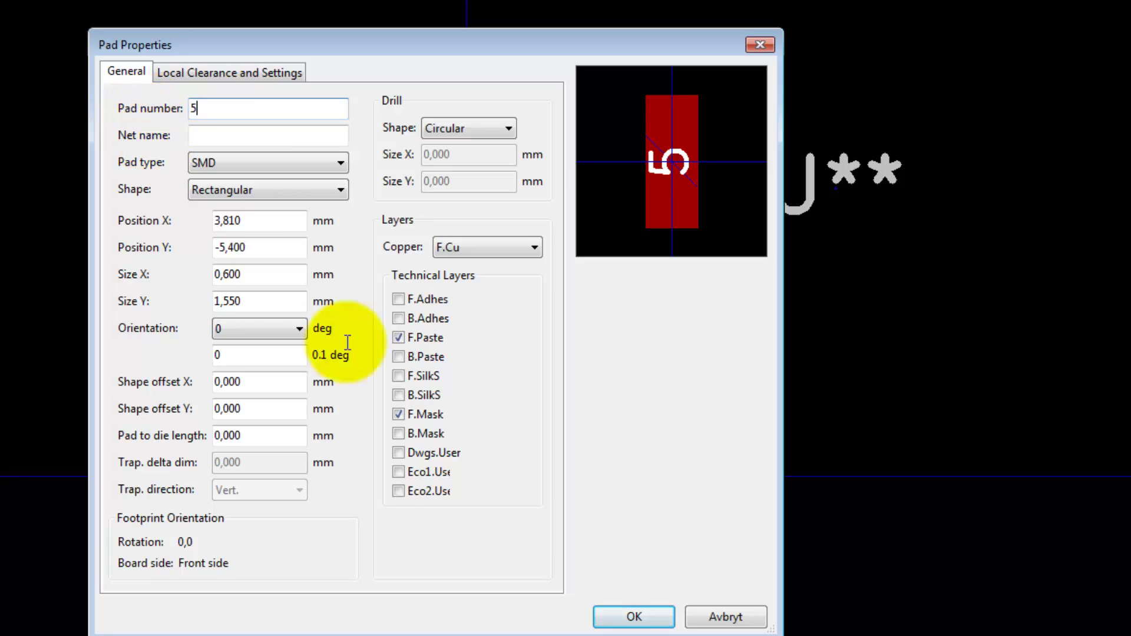
pyautogui.click(628, 617)
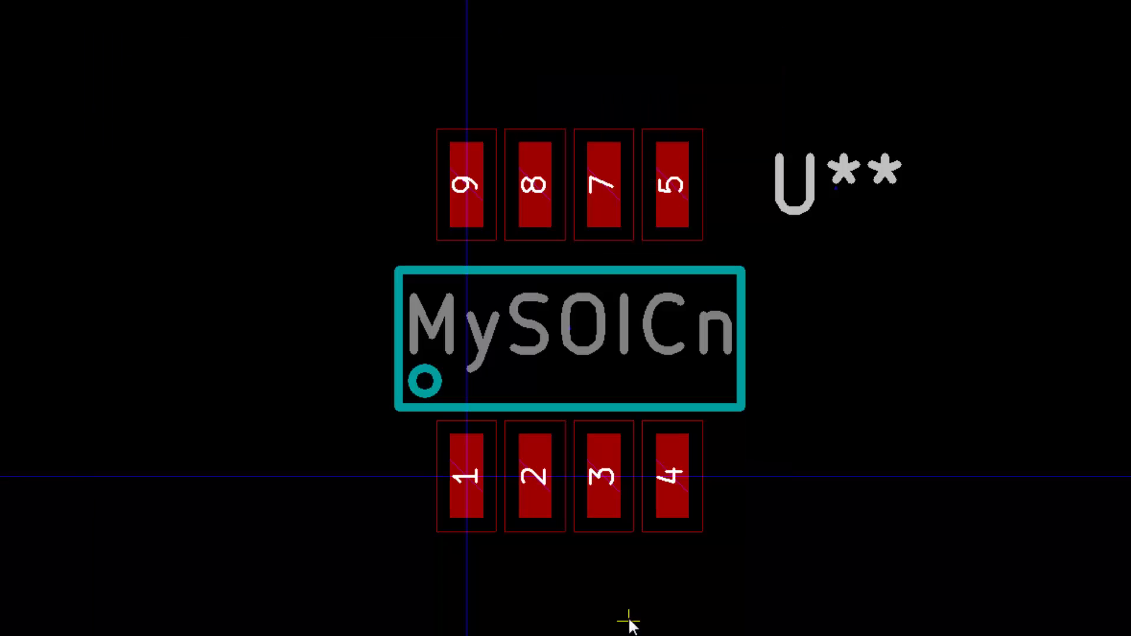
pyautogui.doubleClick(603, 201)
pyautogui.moveTo(219, 103); pyautogui.dragTo(163, 107)
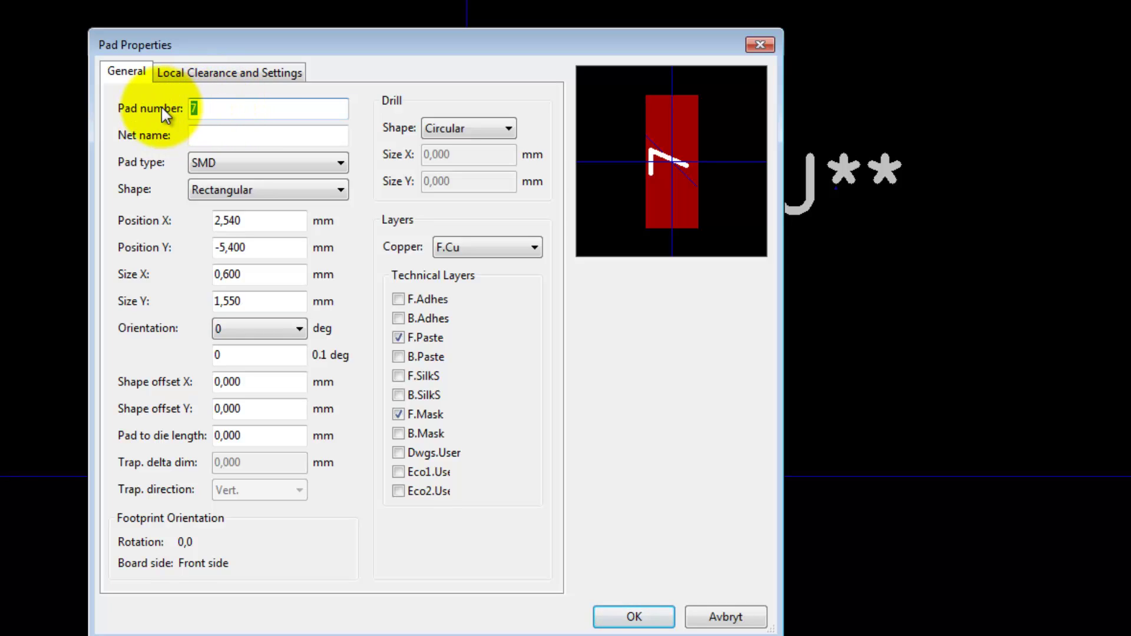
pyautogui.write('6')
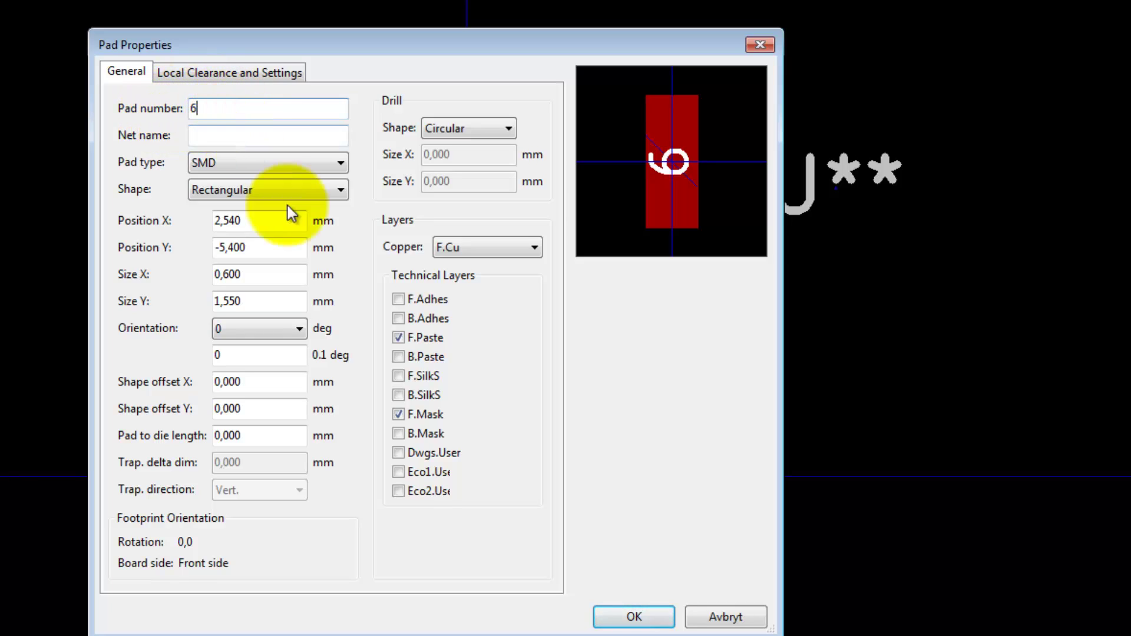
pyautogui.click(633, 616)
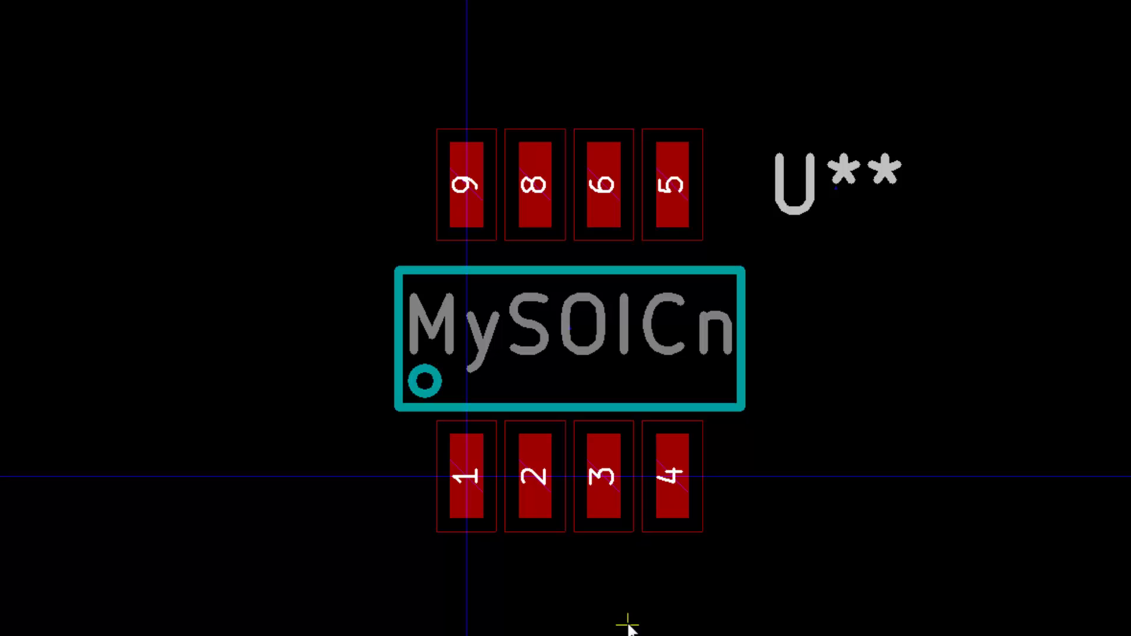
# Renumber top pads 8 to 7 and 9 to 8.
pyautogui.doubleClick(535, 200)
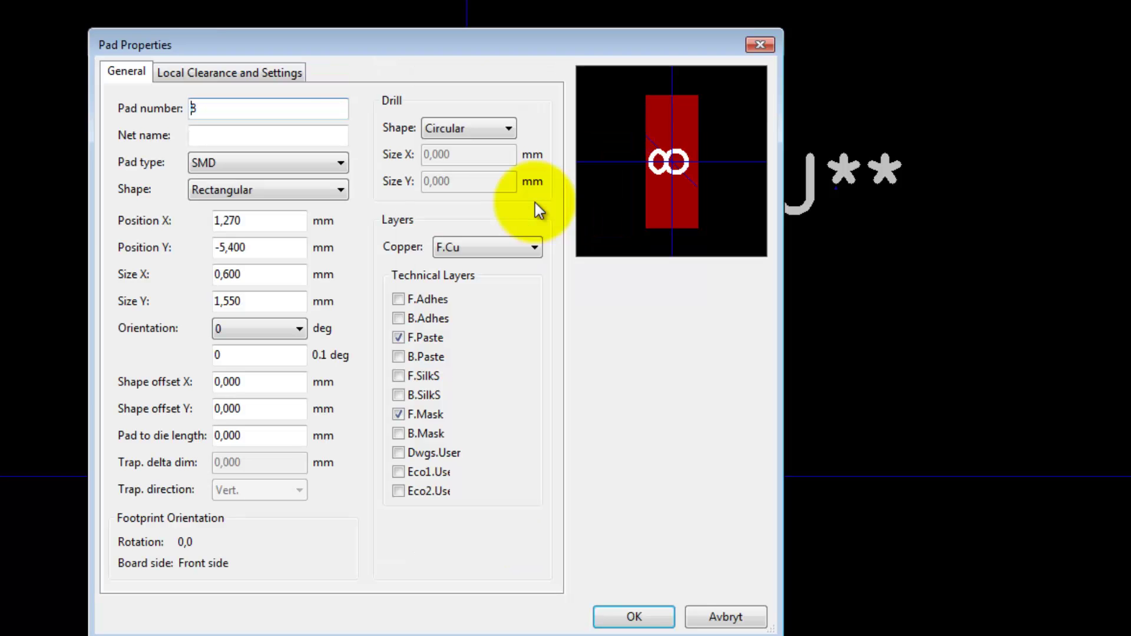
pyautogui.moveTo(207, 107); pyautogui.dragTo(150, 115)
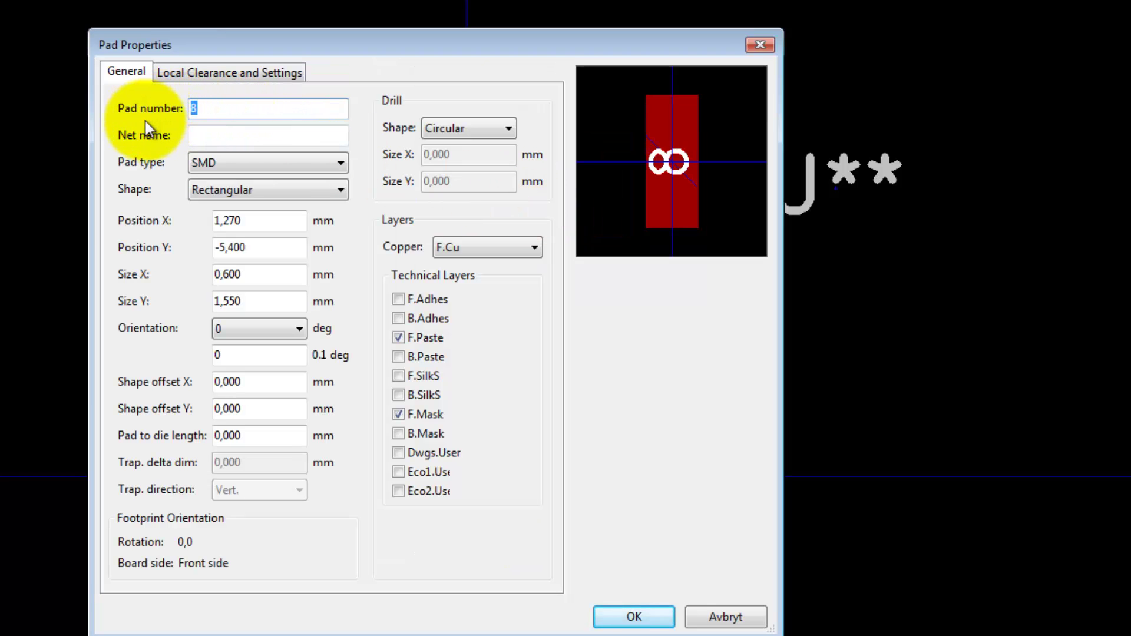
pyautogui.write('7')
pyautogui.click(648, 616)
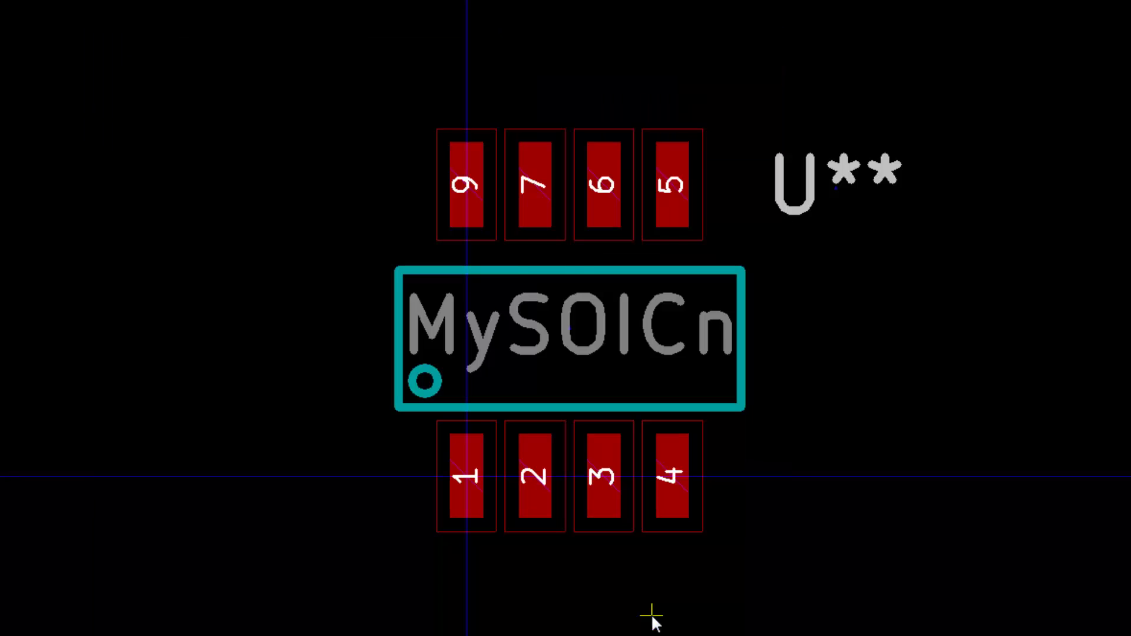
pyautogui.doubleClick(457, 199)
pyautogui.moveTo(254, 108); pyautogui.dragTo(135, 115)
pyautogui.write('8')
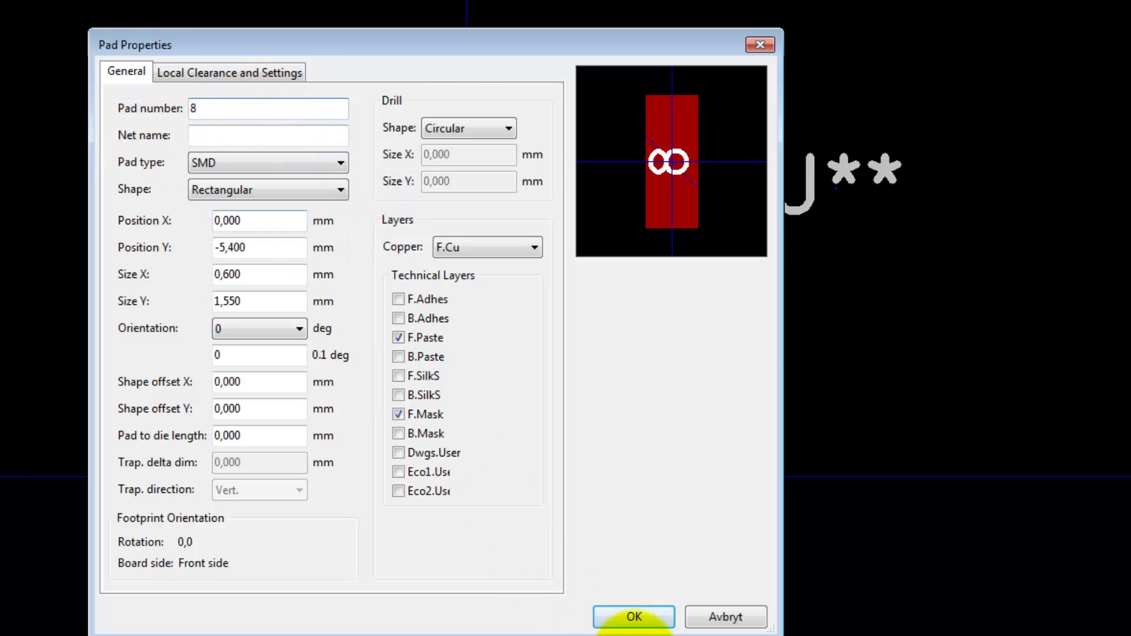
pyautogui.click(639, 616)
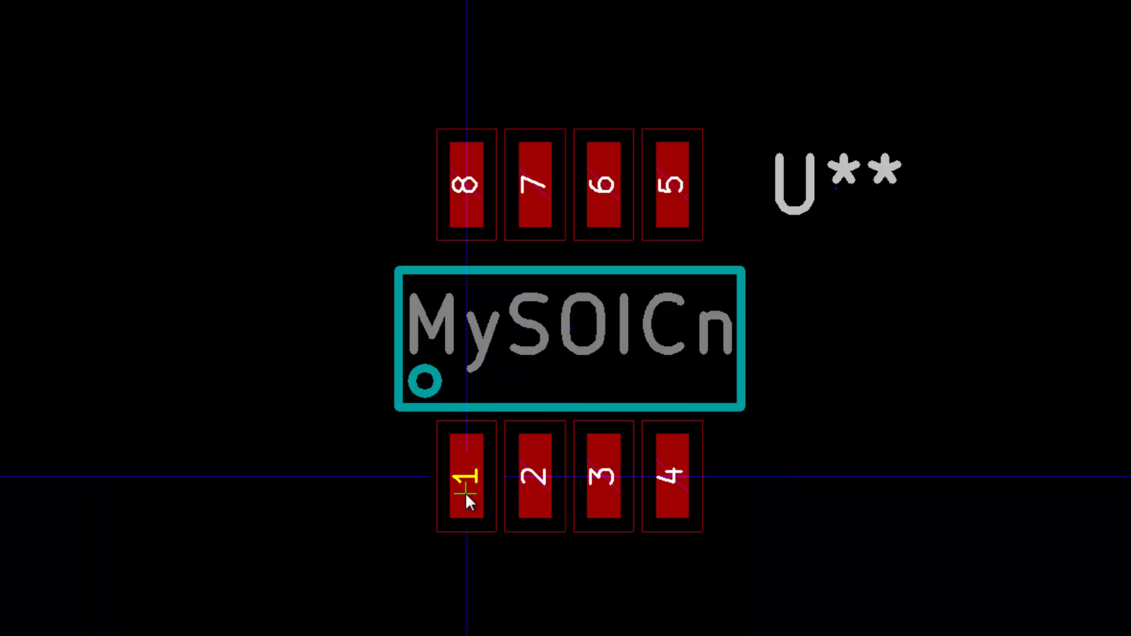